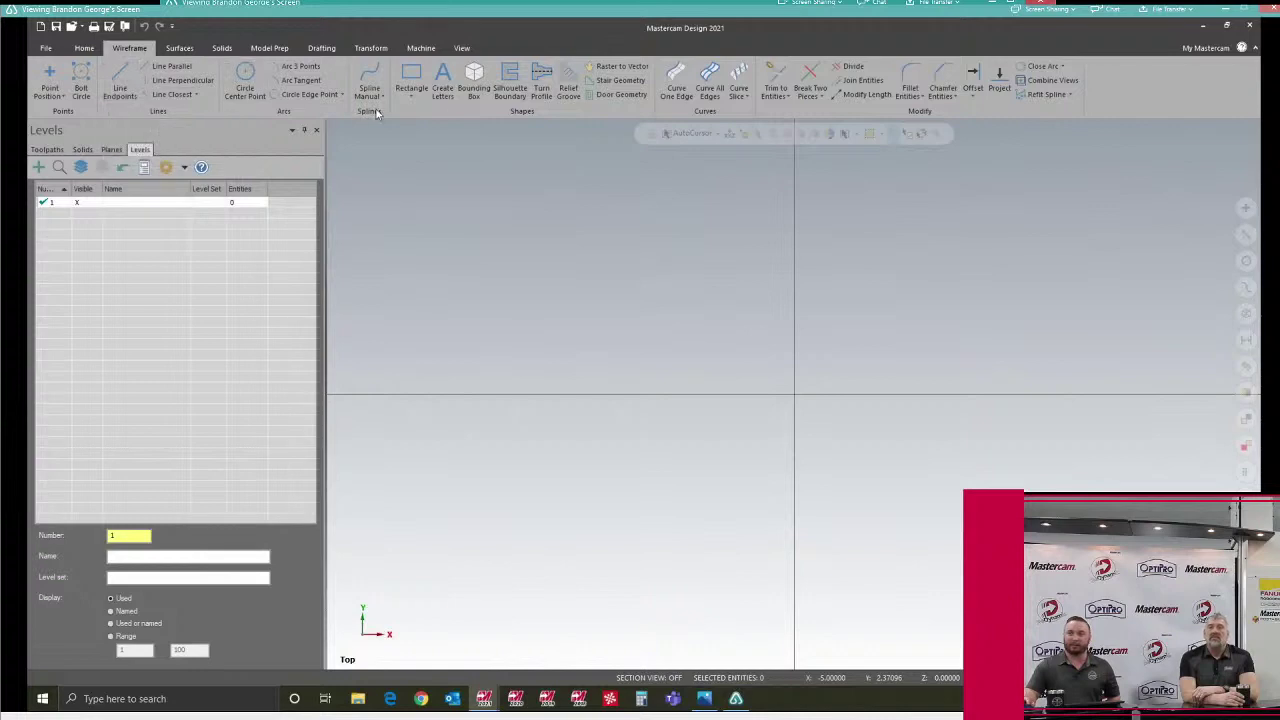
Step: Load Evolution of Man.png for raster-to-vector conversion and accept the linear black/white conversion
left_click(613, 70)
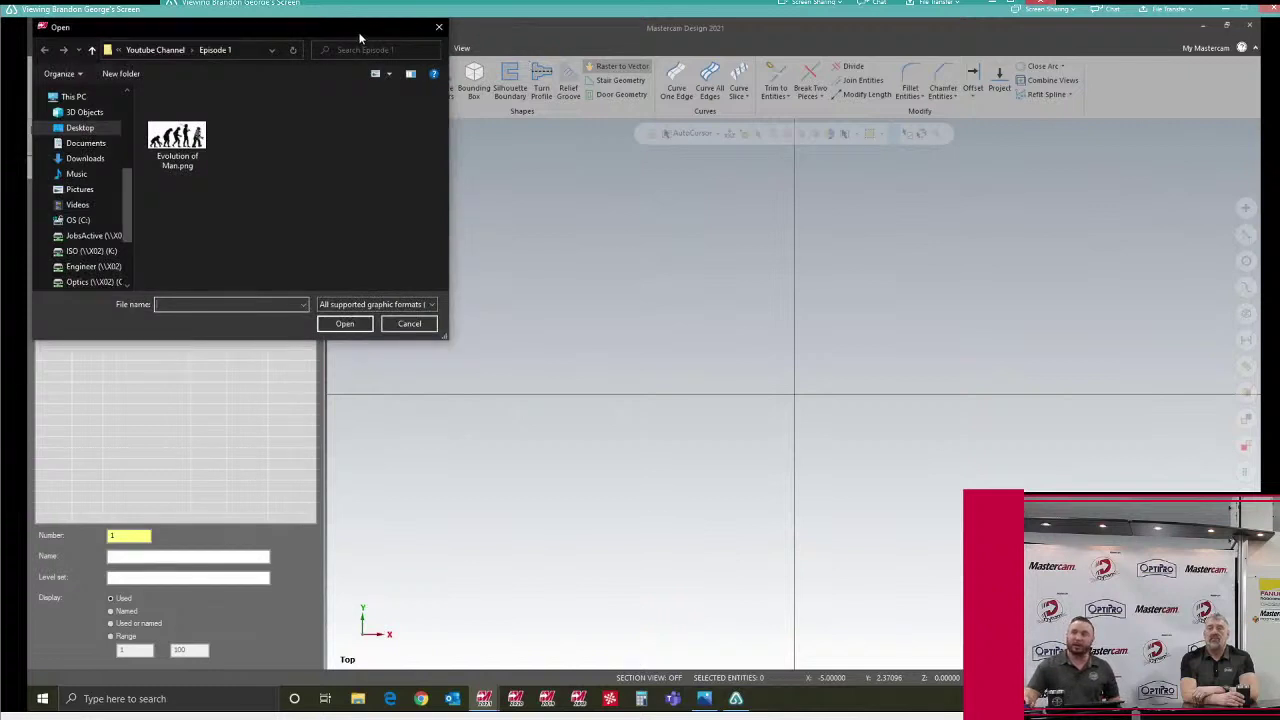
left_click_drag(363, 30, 600, 140)
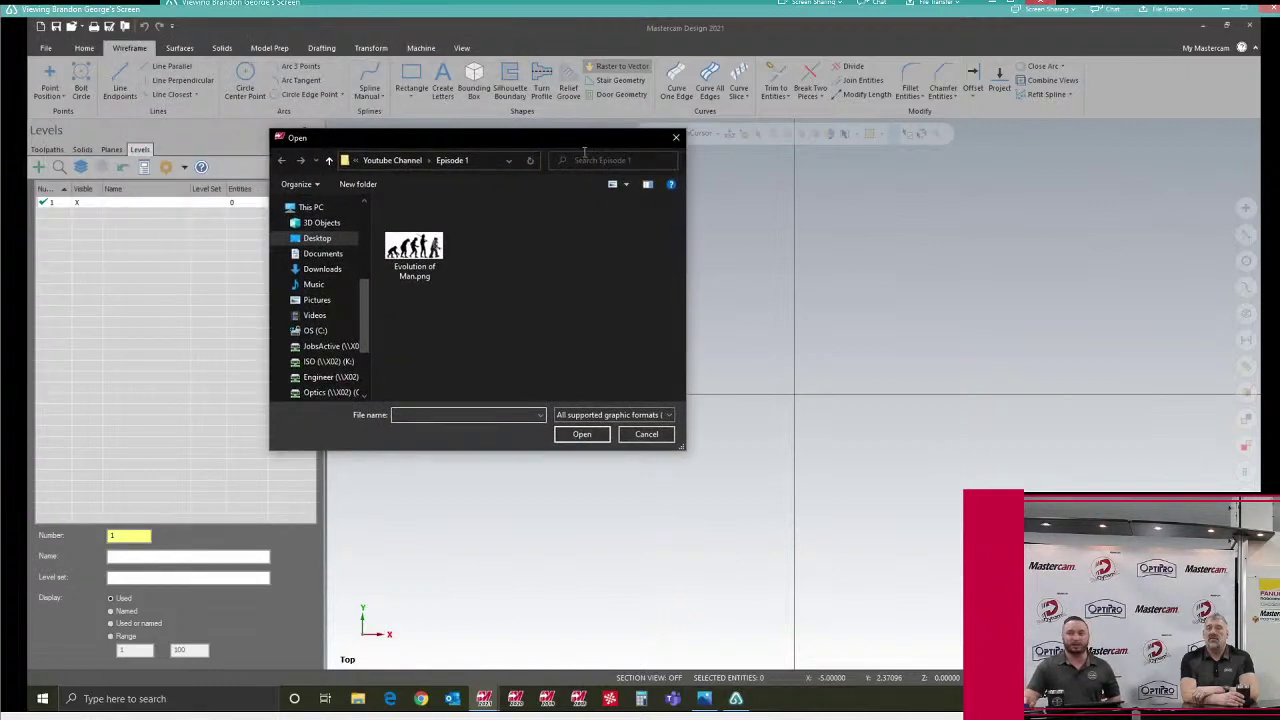
left_click(432, 246)
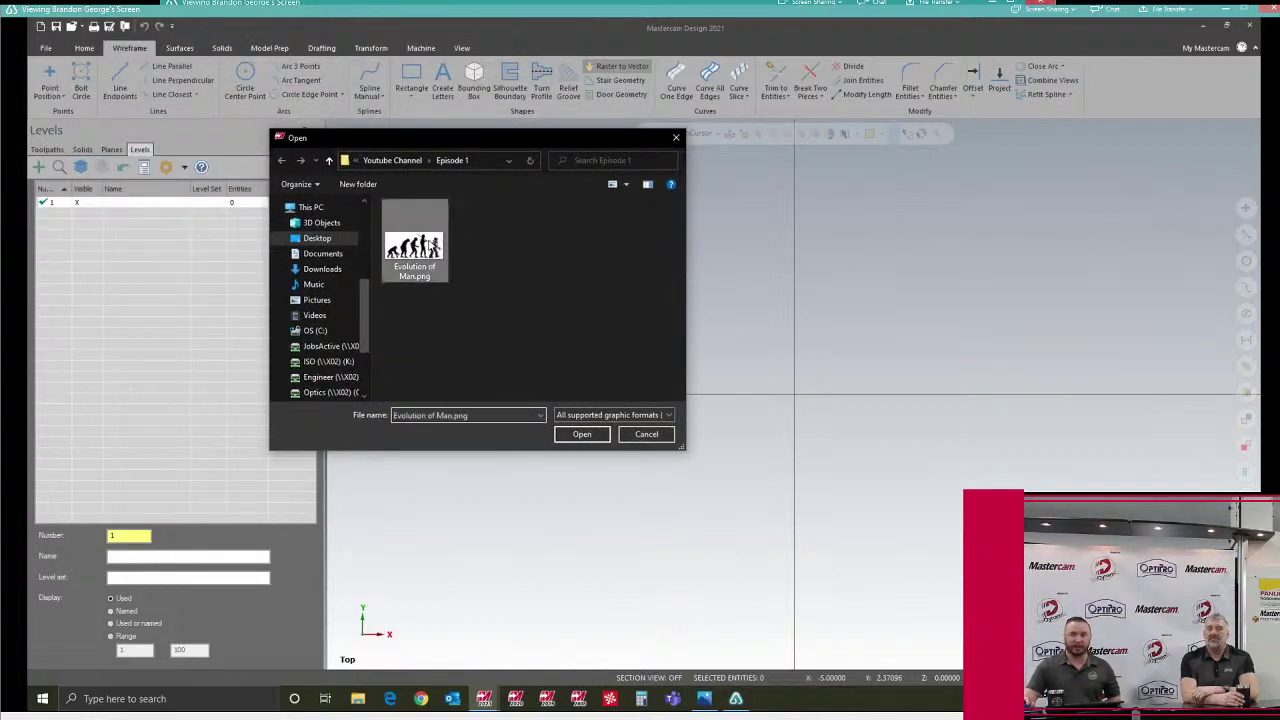
double_click(430, 245)
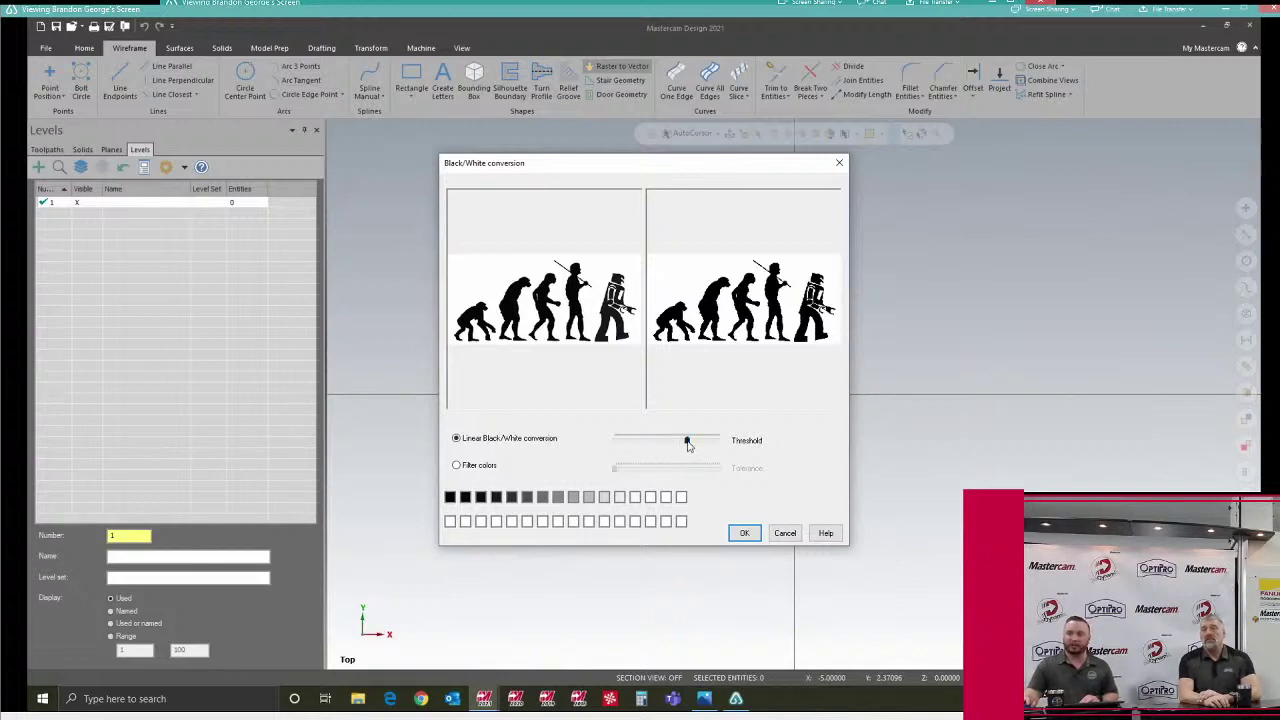
left_click(743, 533)
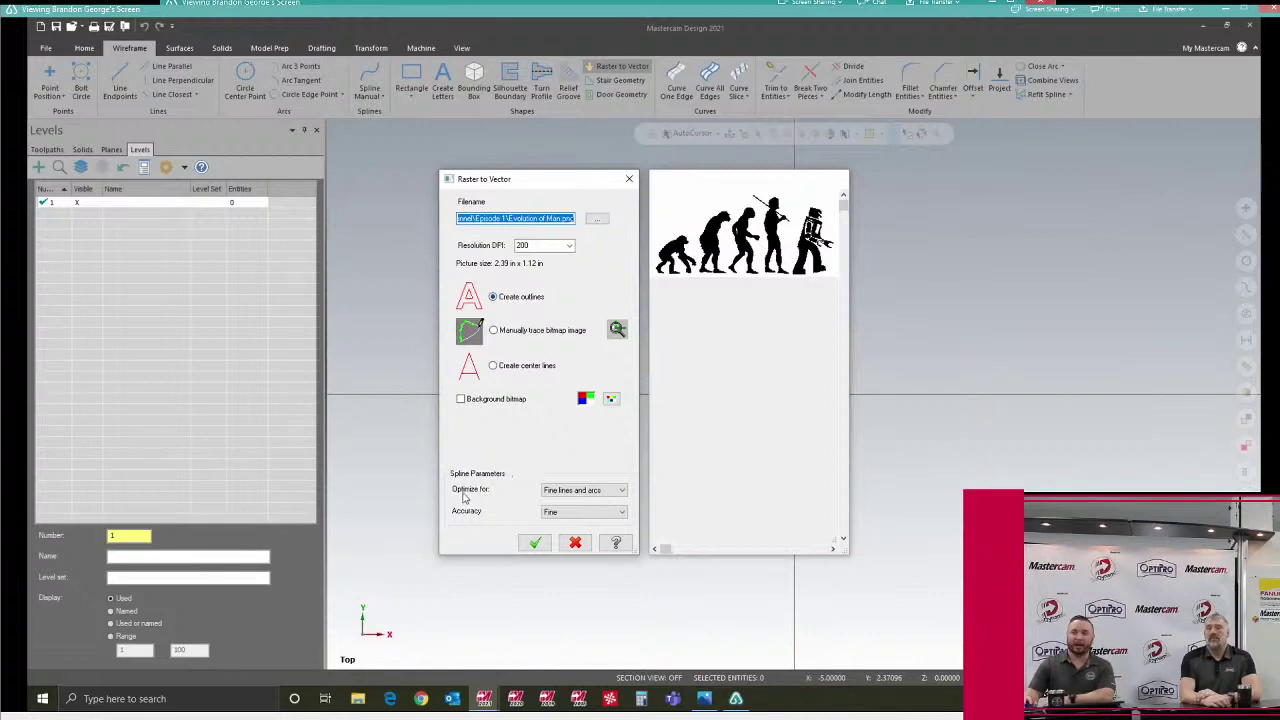
Step: Convert the image to outlines, optimized for fine lines and arcs with Fine accuracy, and accept the geometry without further smoothing
left_click(575, 492)
left_click(579, 494)
left_click(575, 512)
left_click(576, 522)
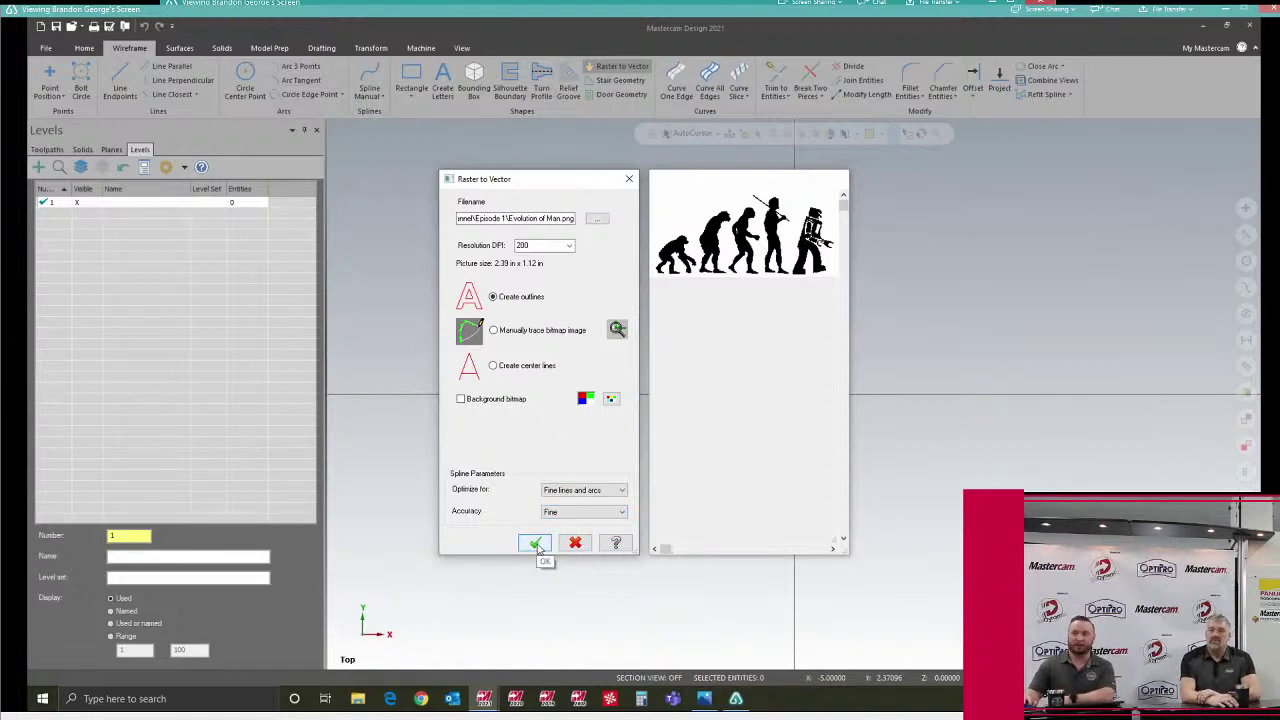
left_click(536, 544)
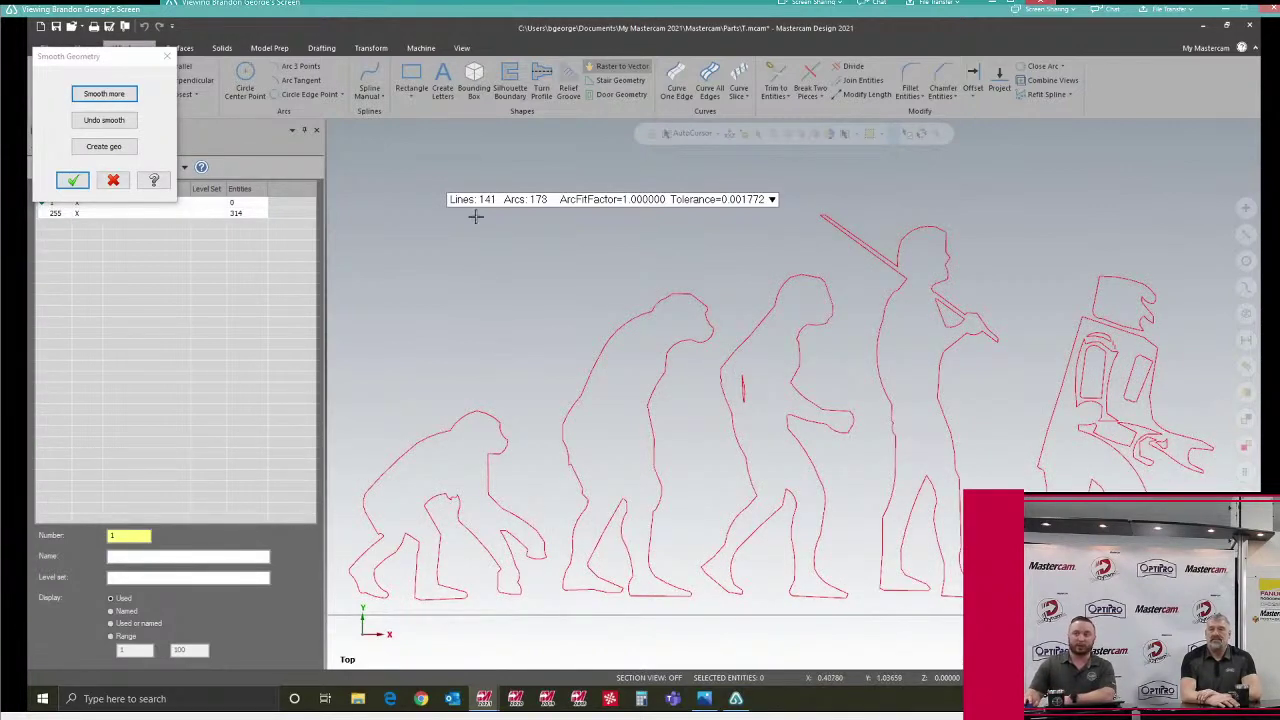
mouse_move(490, 201)
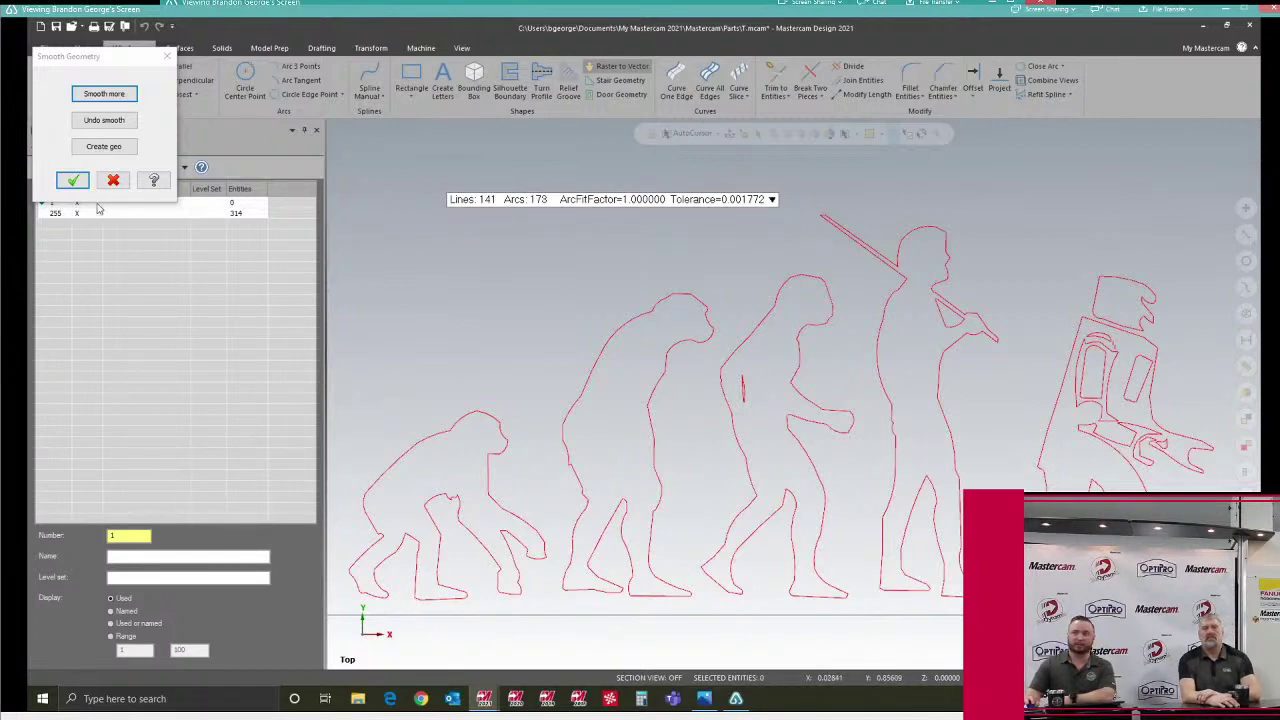
left_click(73, 183)
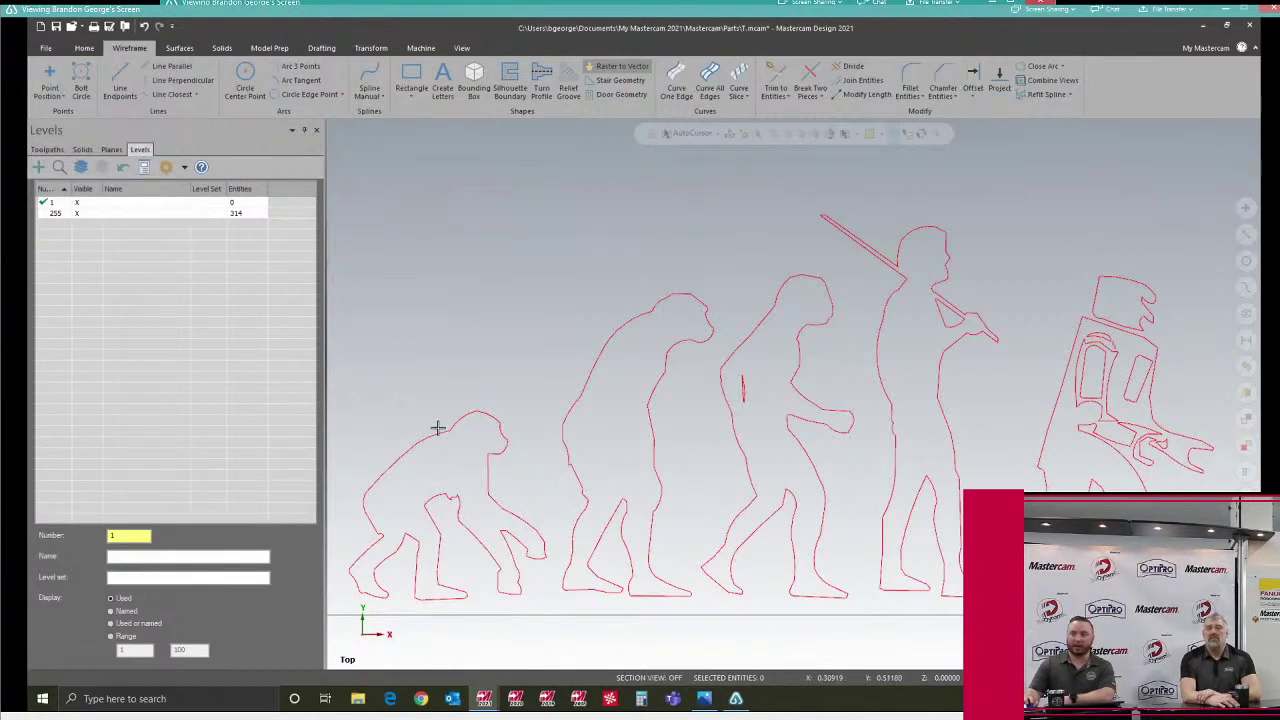
Step: Make level 255, which holds the traced silhouettes, the active level
scroll(434, 464, "up", 2)
scroll(435, 466, "up", 1)
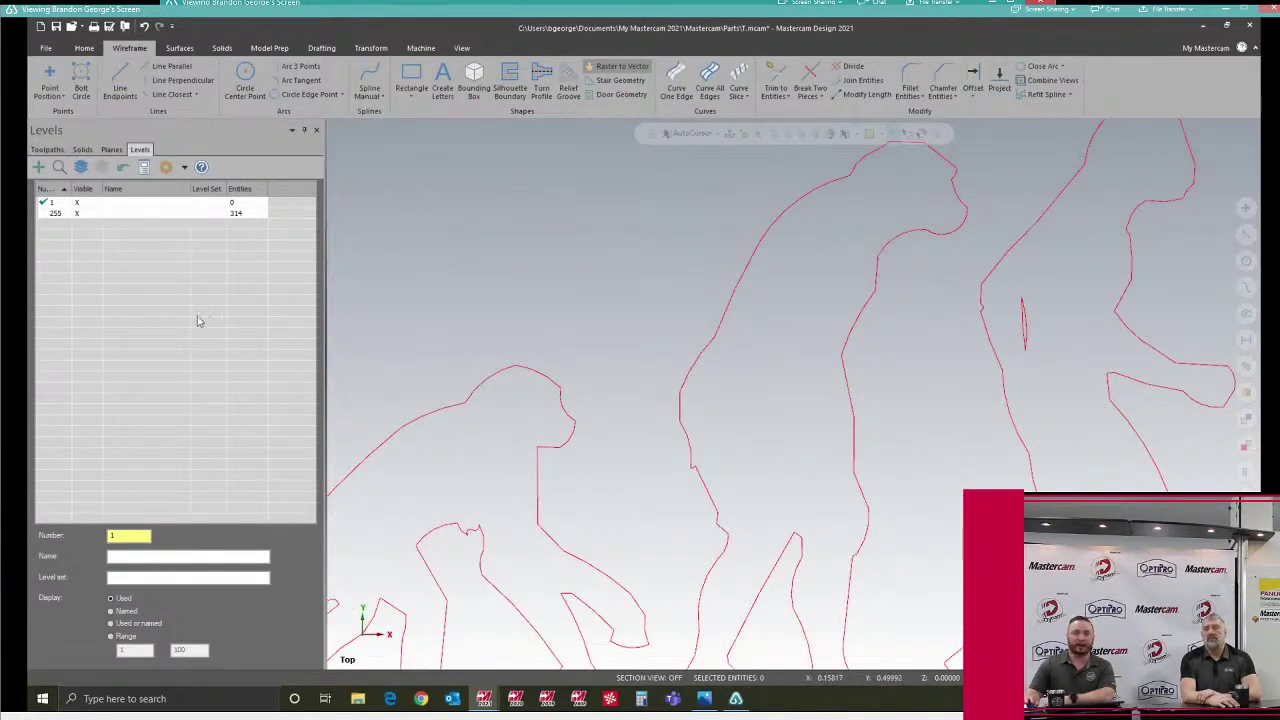
left_click(44, 216)
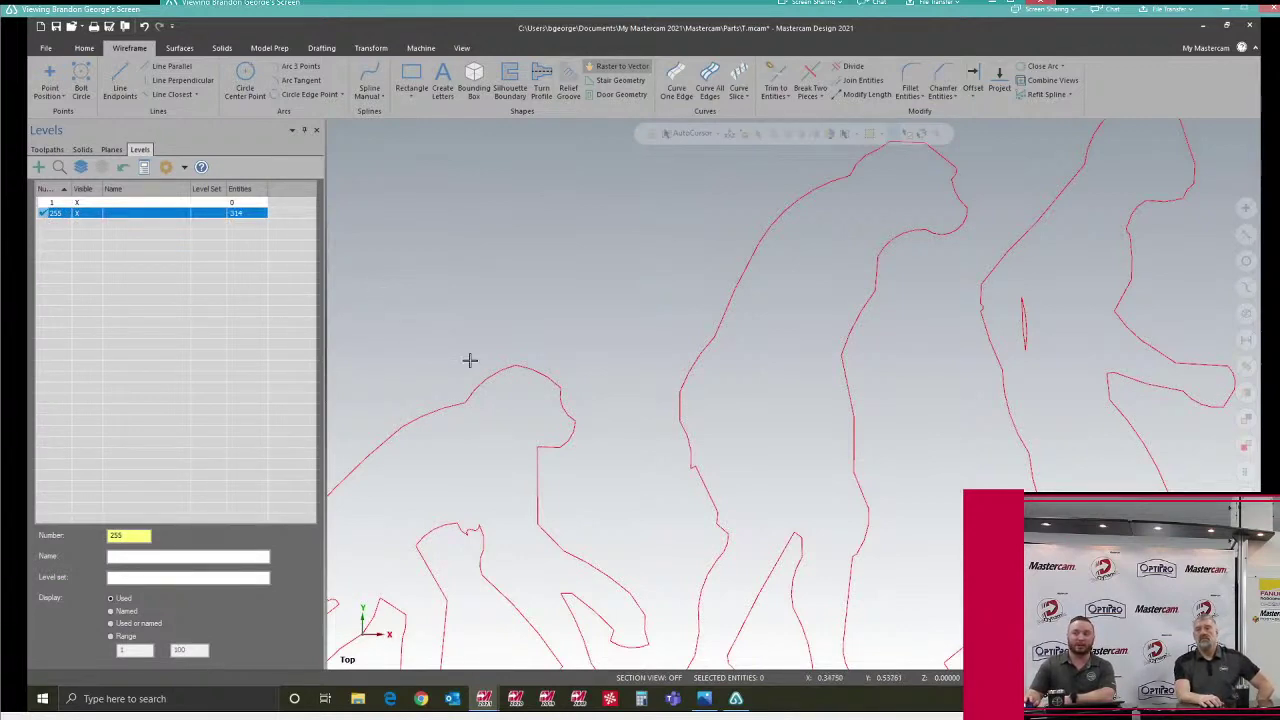
left_click_drag(399, 308, 630, 500)
left_click_drag(630, 500, 378, 317)
key("Escape")
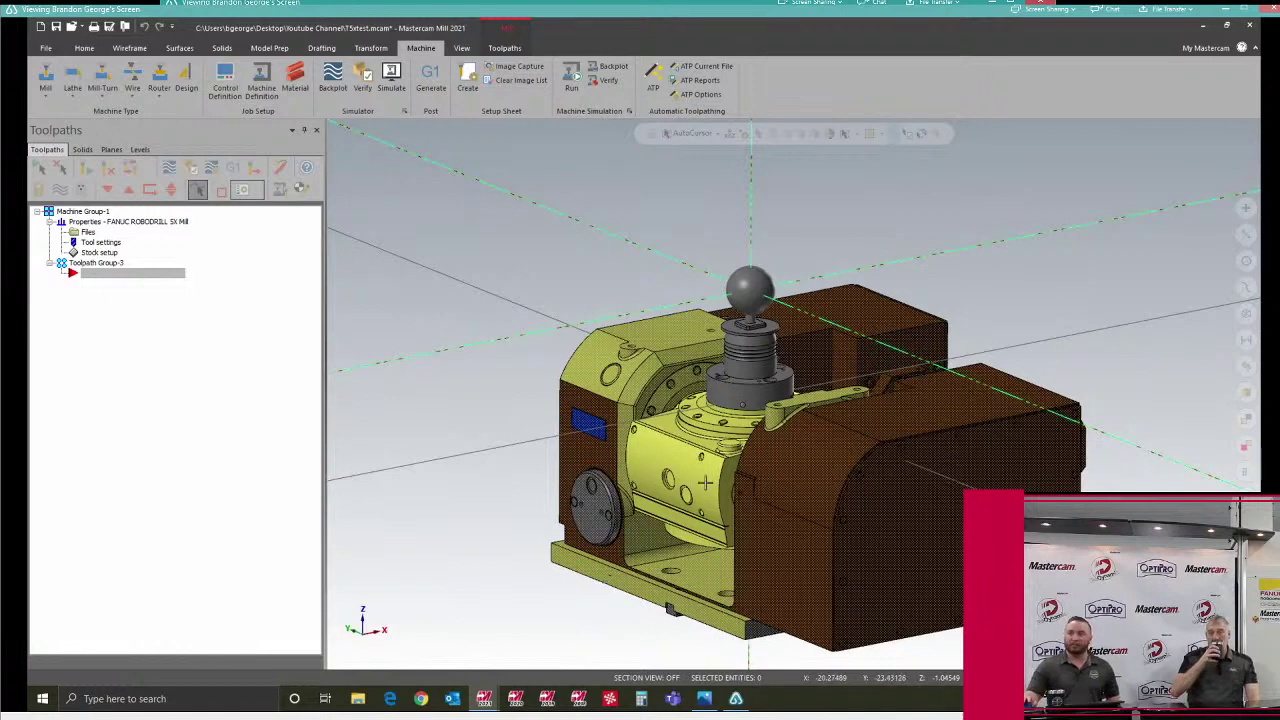
Step: Show the Curves level in the five-axis setup and examine the silhouettes wrapped around the sphere
scroll(750, 290, "up", 5)
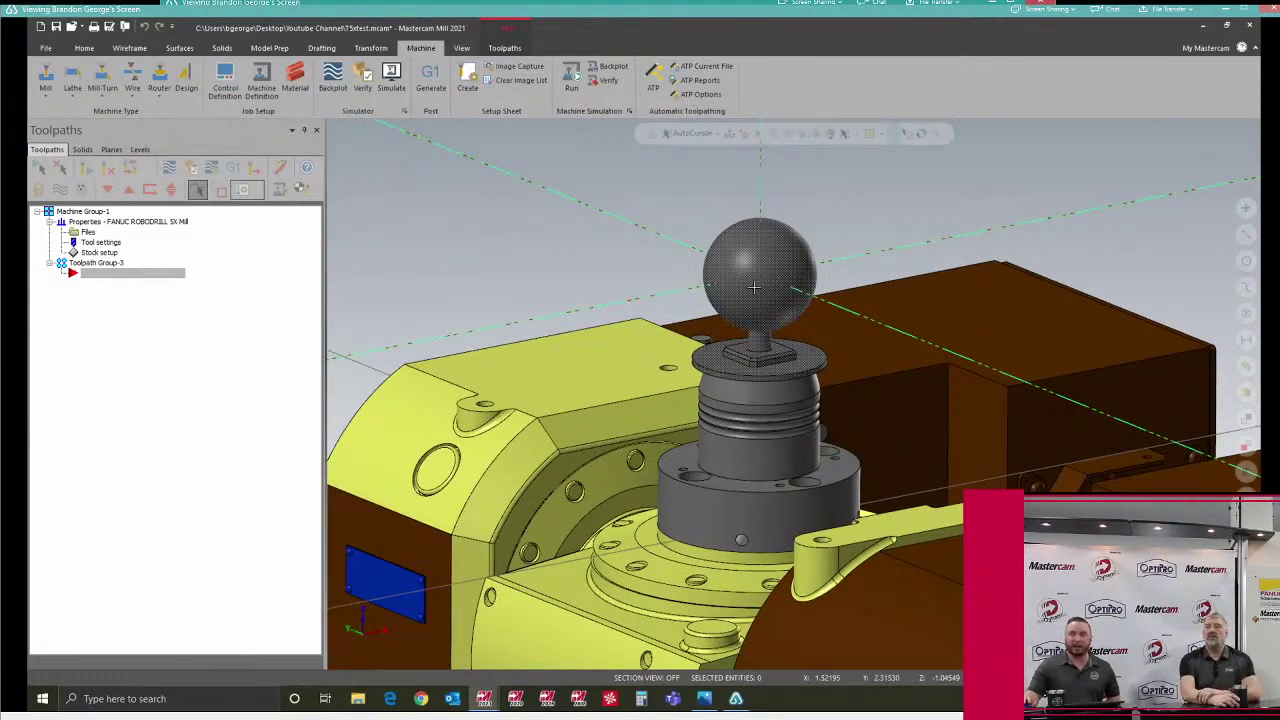
middle_click_drag(757, 286, 767, 361)
left_click(138, 150)
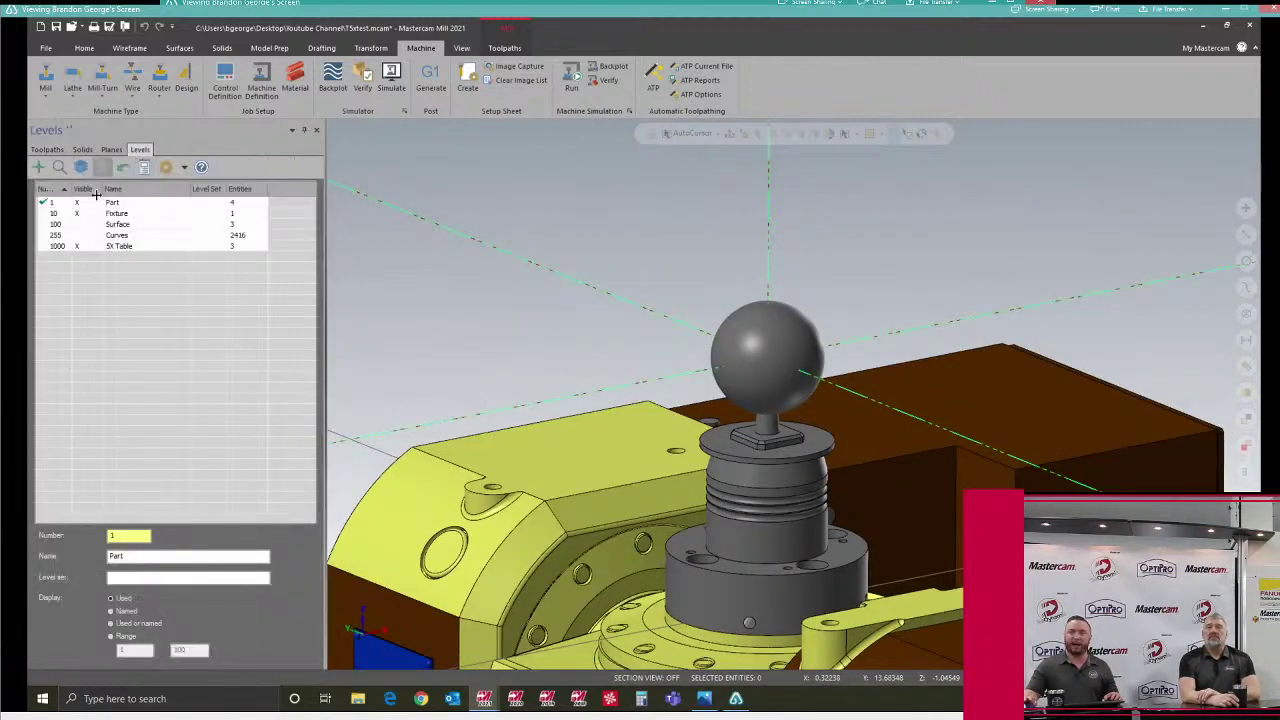
left_click(79, 236)
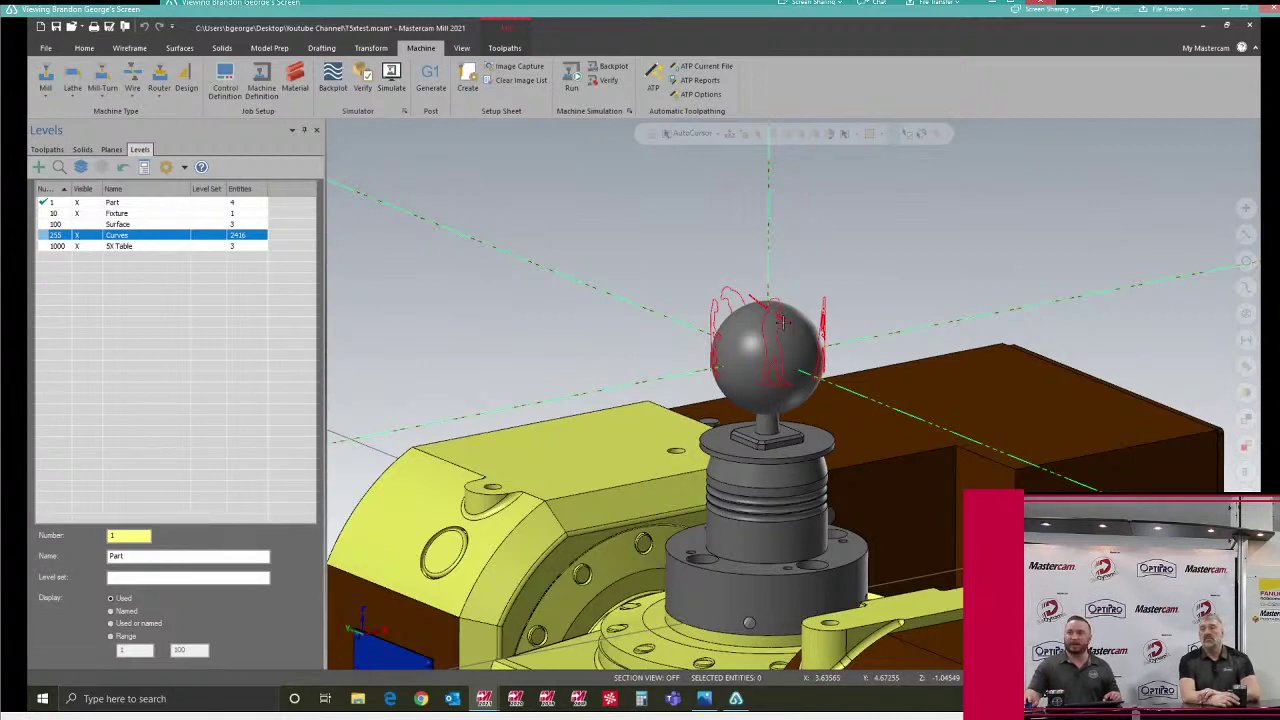
middle_click_drag(783, 320, 783, 321)
middle_click_drag(781, 370, 780, 330)
scroll(779, 294, "up", 2)
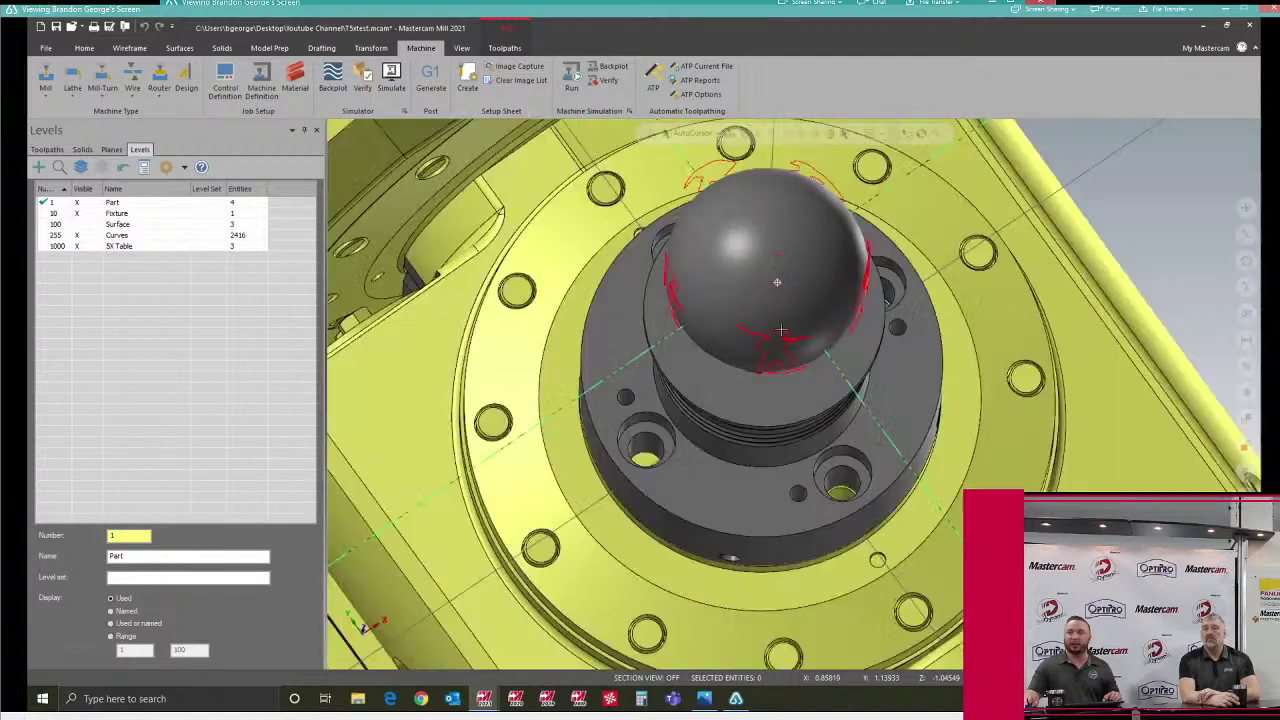
middle_click_drag(777, 284, 777, 270)
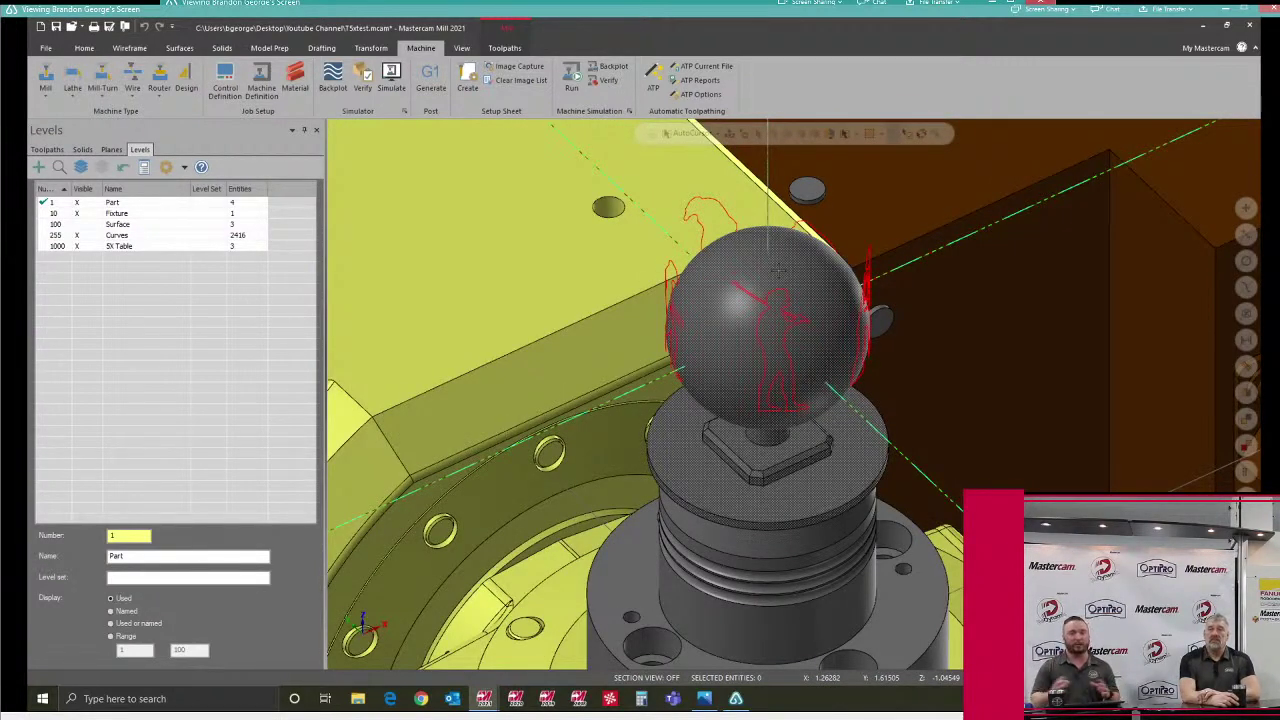
middle_click_drag(801, 320, 767, 352)
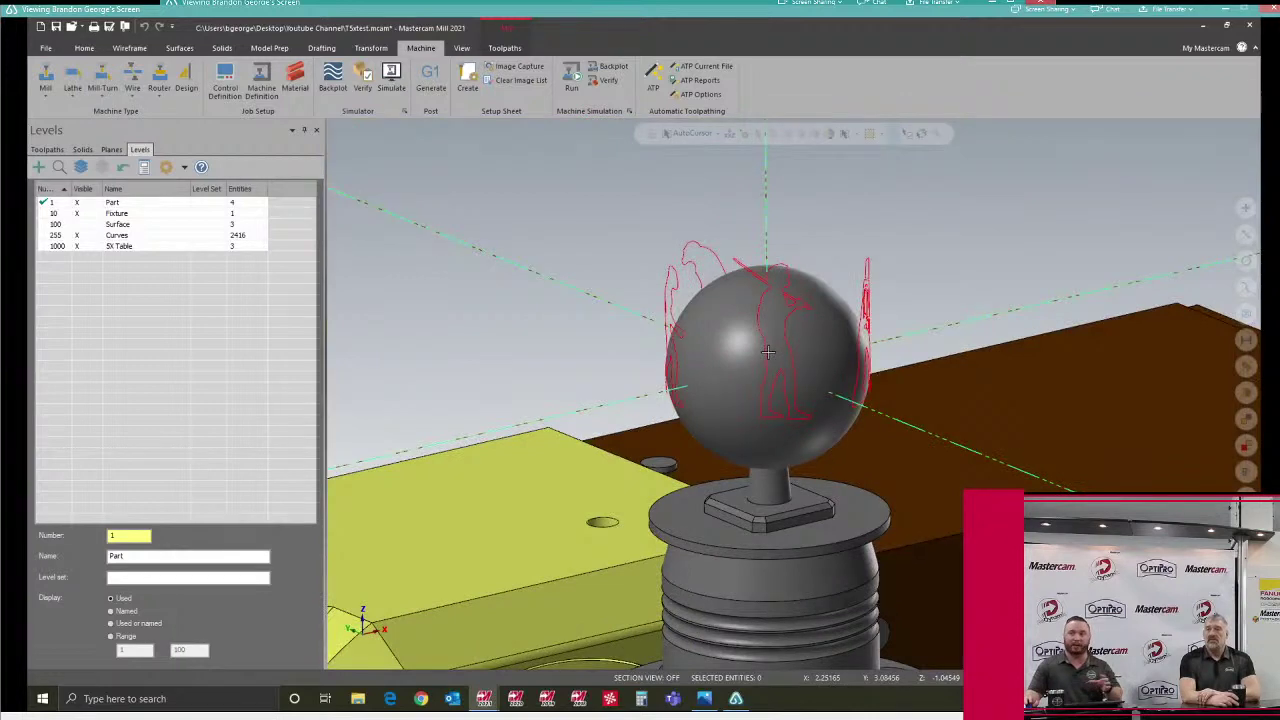
Step: Start a Project Curve multiaxis toolpath with the 0.25 engraving bit and check the holder's tool projection
left_click(516, 48)
left_click(635, 97)
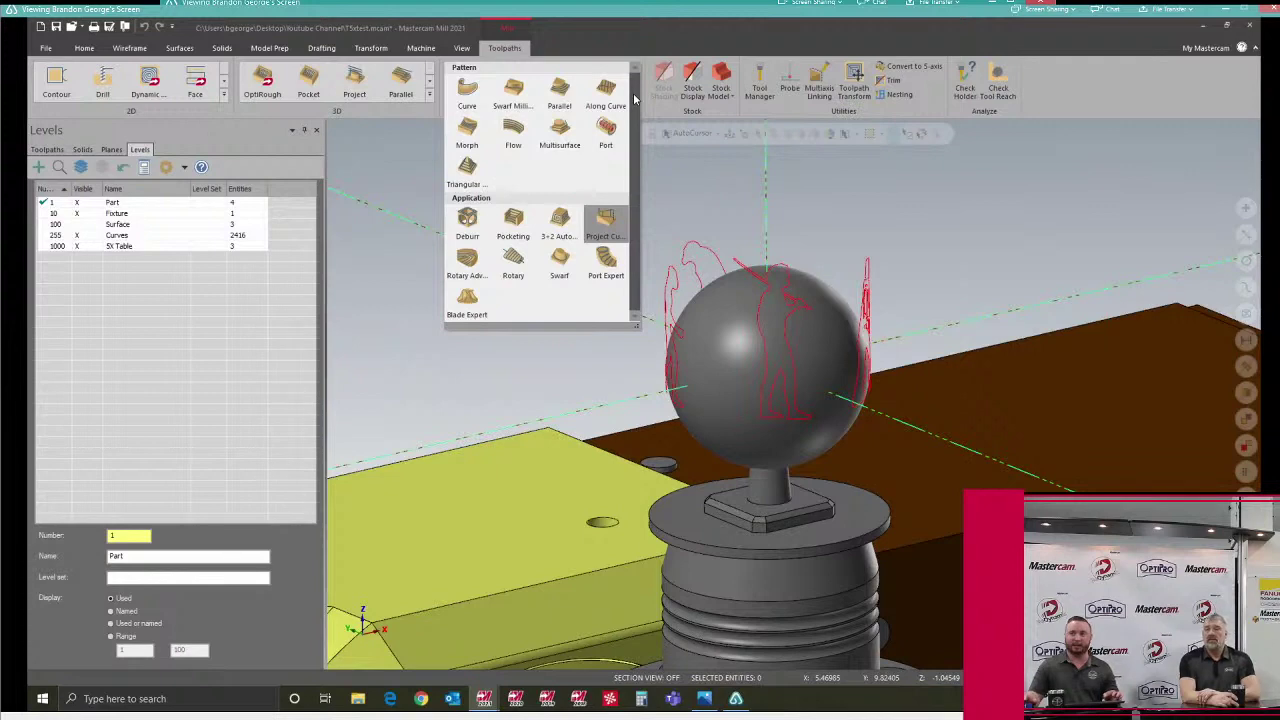
left_click(606, 222)
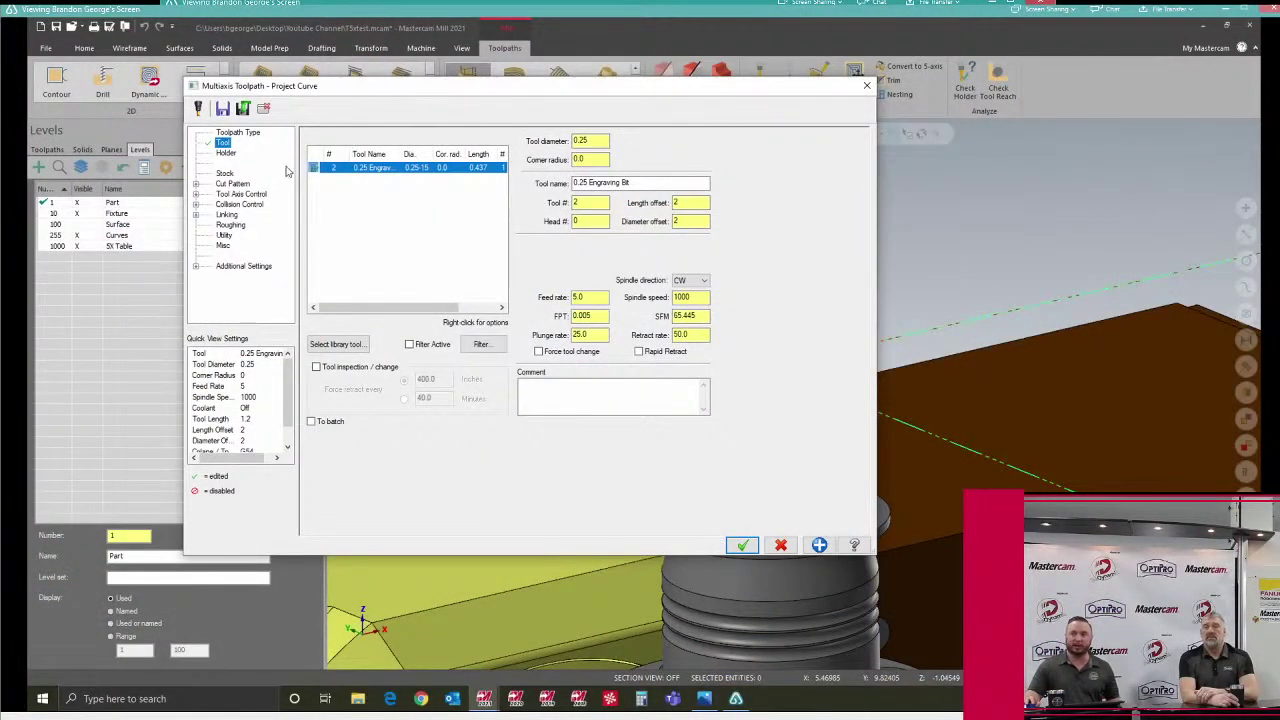
left_click(228, 153)
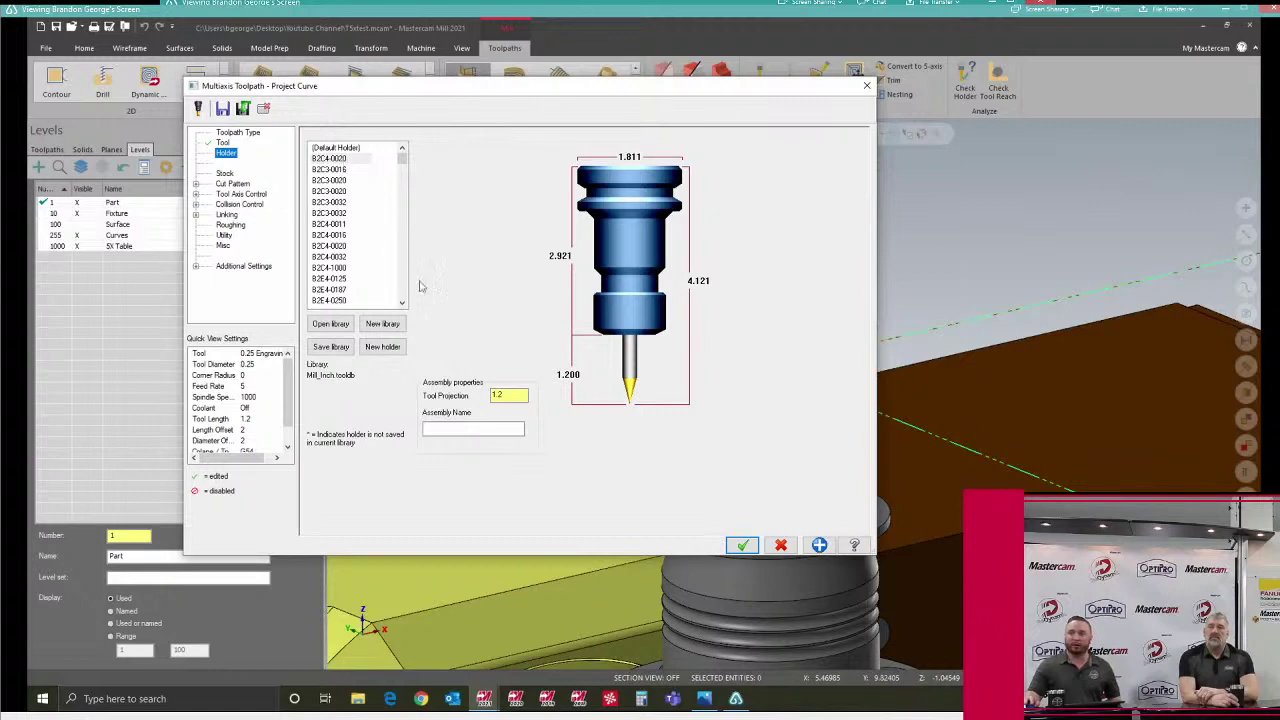
double_click(497, 395)
left_click(514, 395)
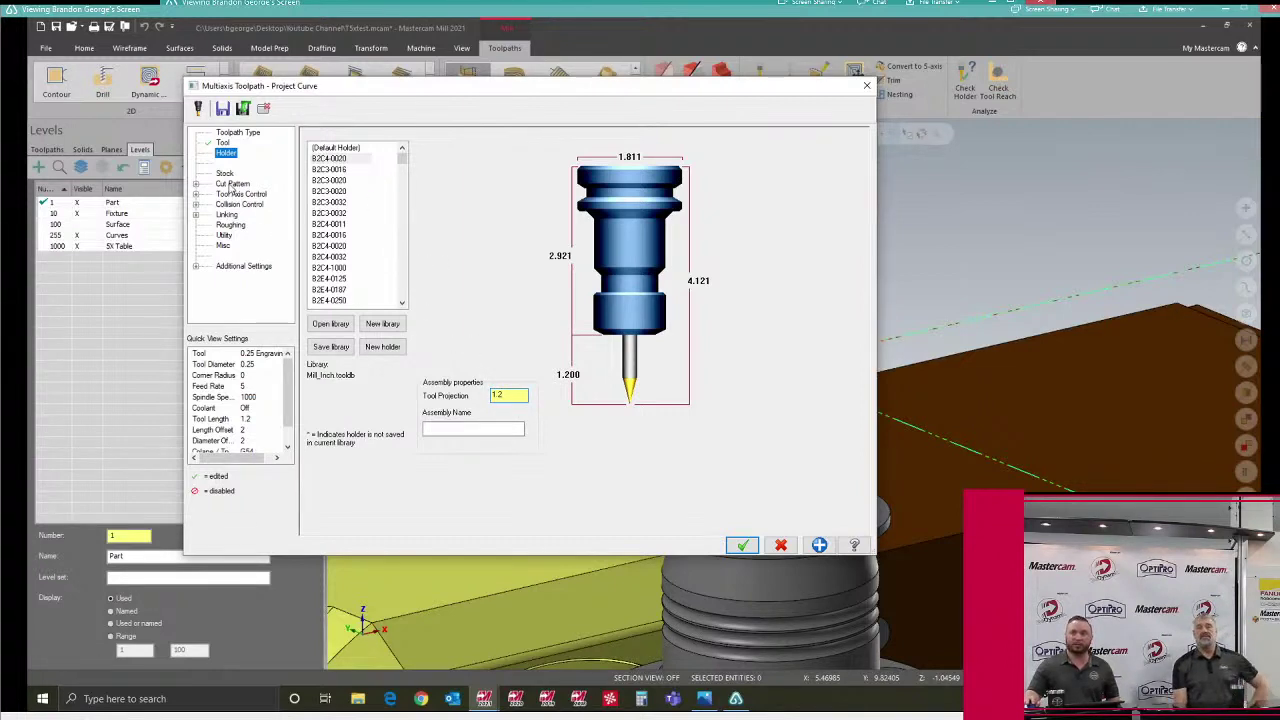
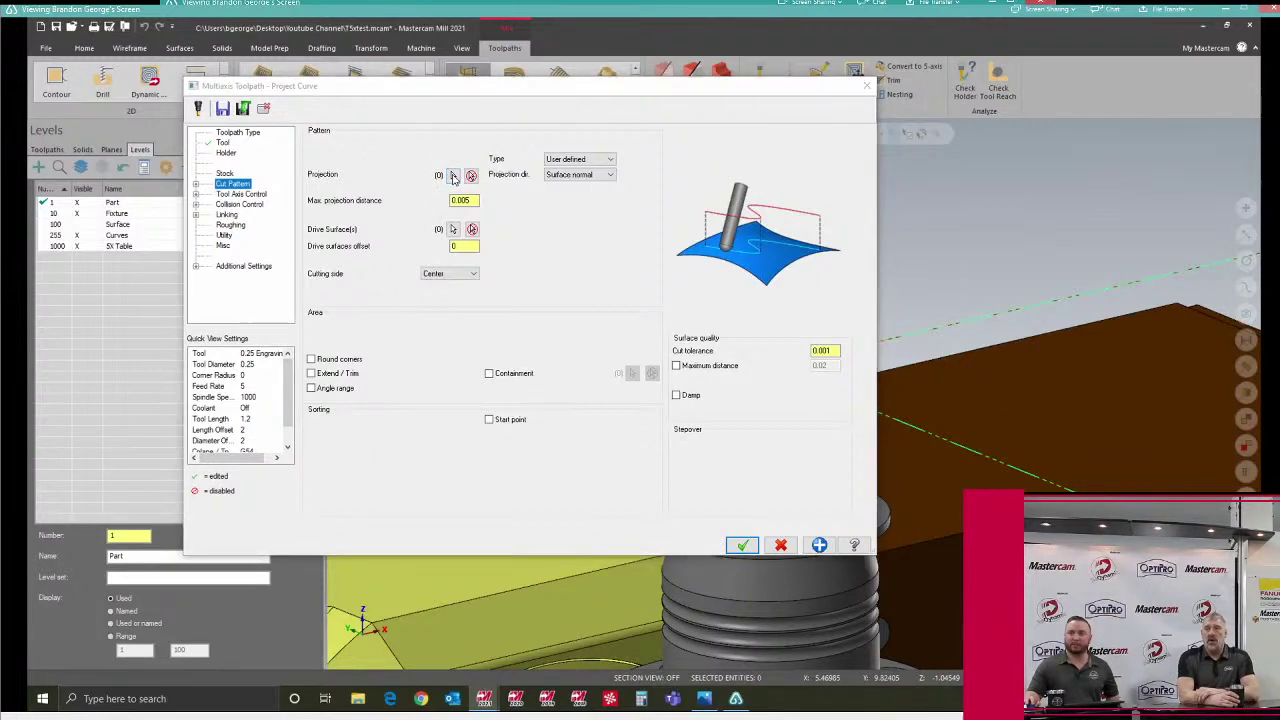
Step: Window-select all silhouette chains around the sphere as the toolpath's projection curves
left_click(453, 176)
left_click_drag(597, 183, 948, 477)
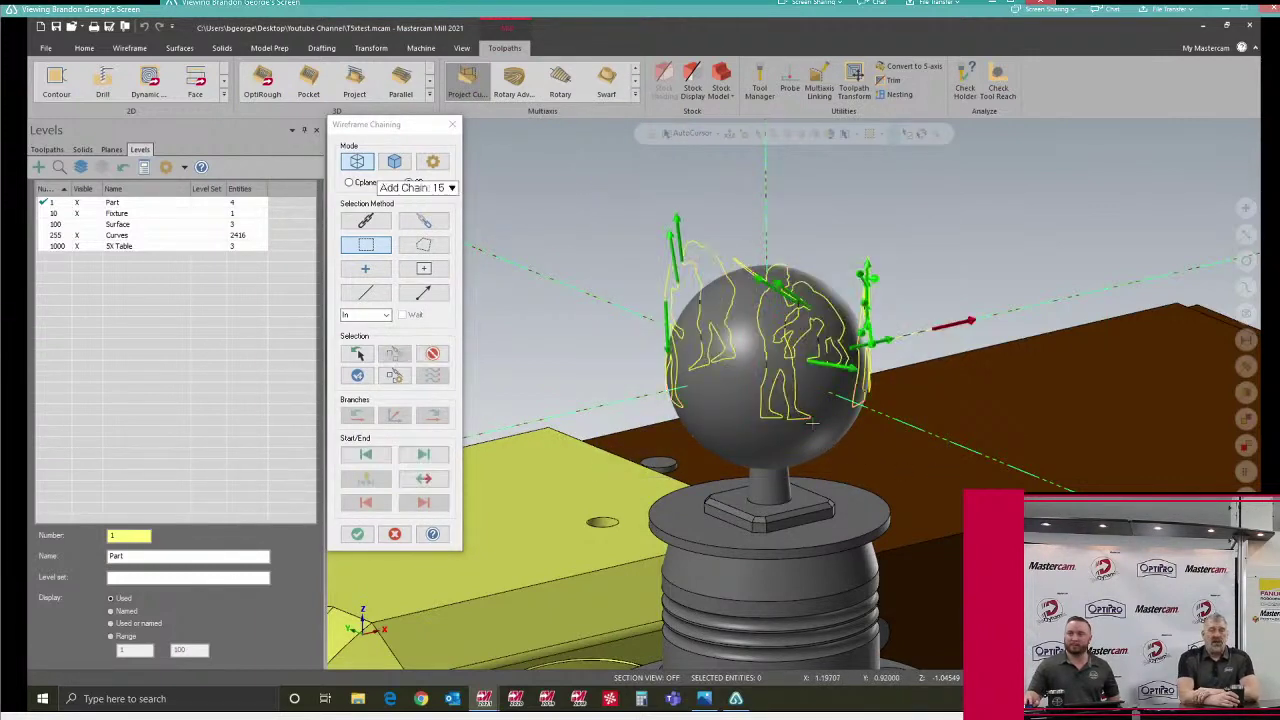
middle_click_drag(788, 396, 735, 400)
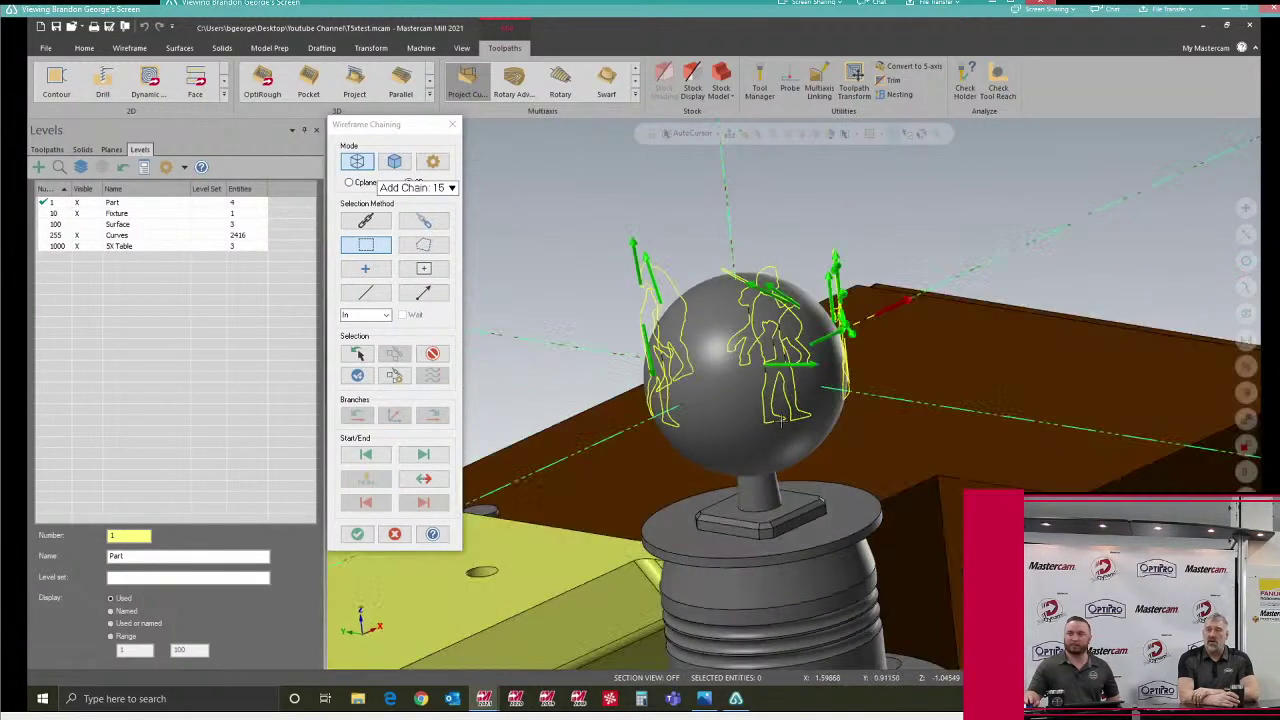
left_click(357, 533)
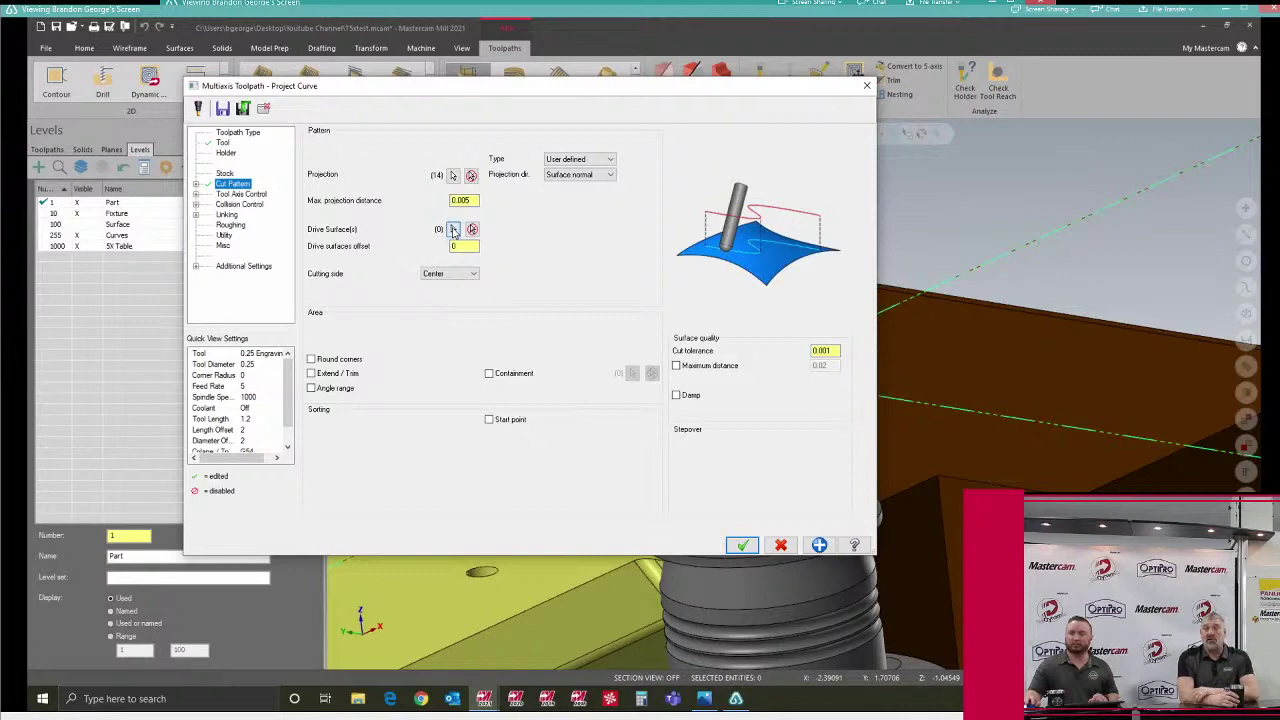
Step: Select the sphere's face as the drive surface for the Project Curve toolpath
left_click(453, 231)
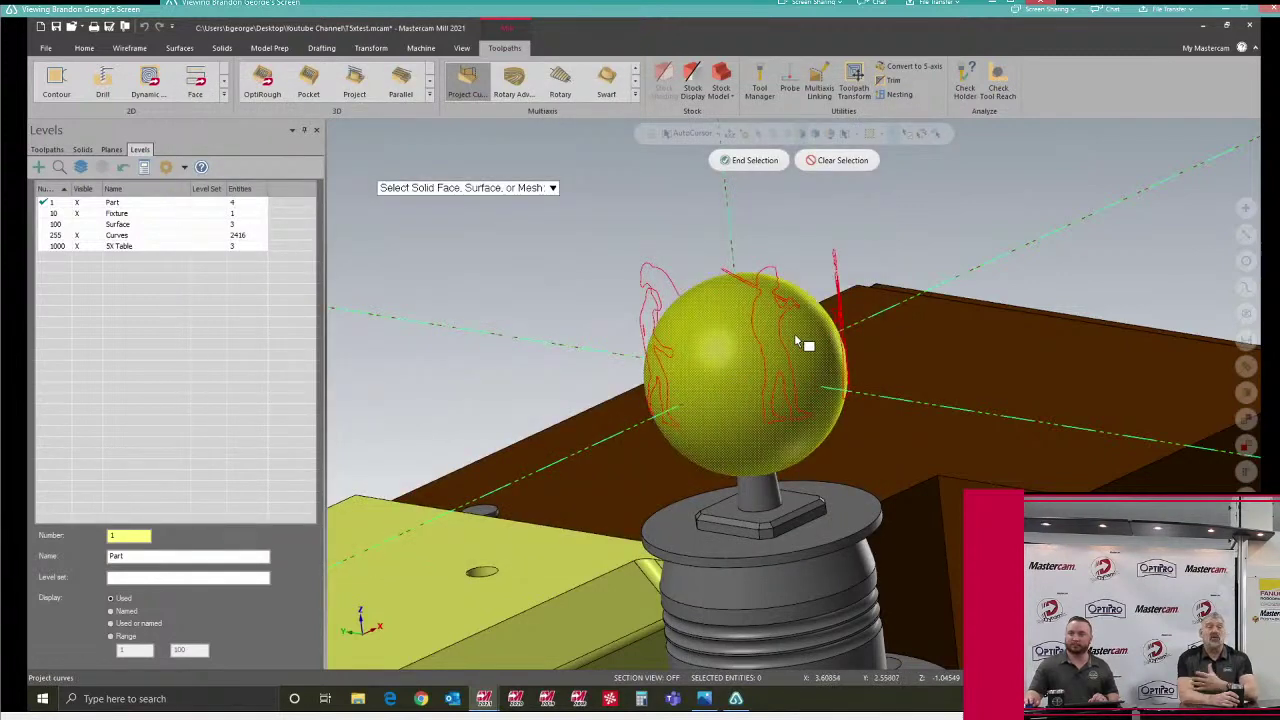
middle_click_drag(788, 335, 814, 249)
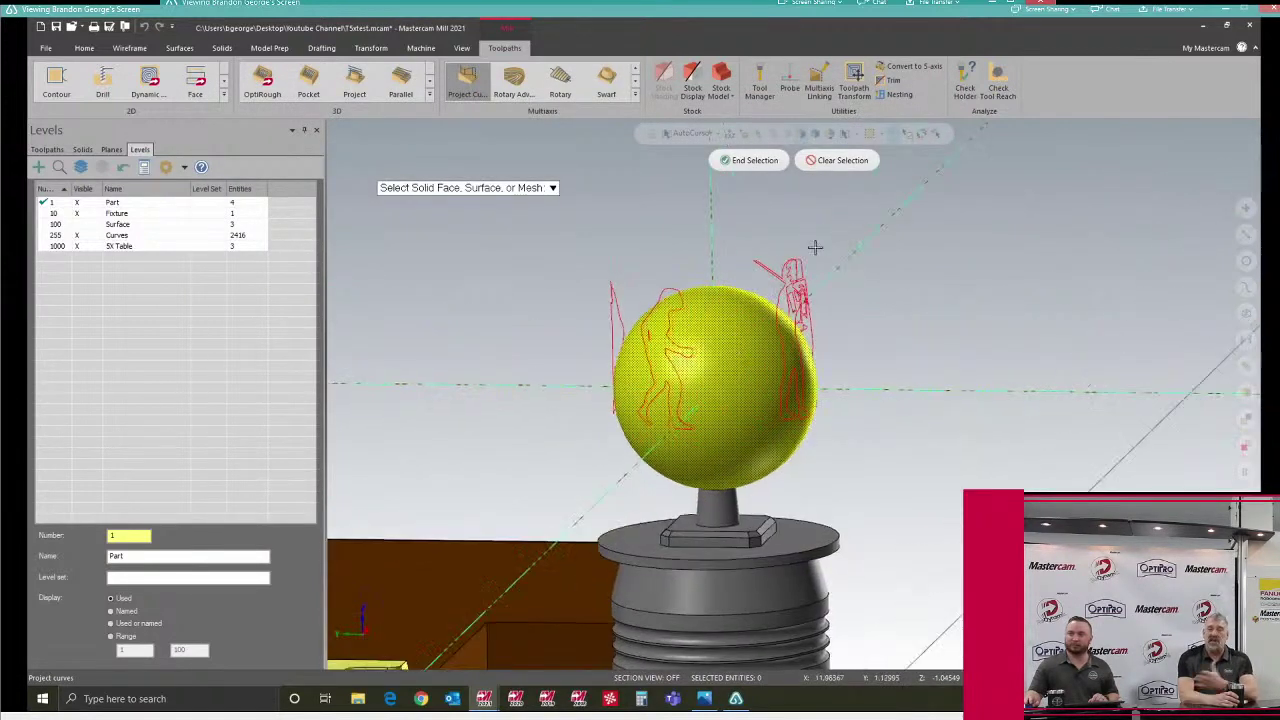
left_click(762, 168)
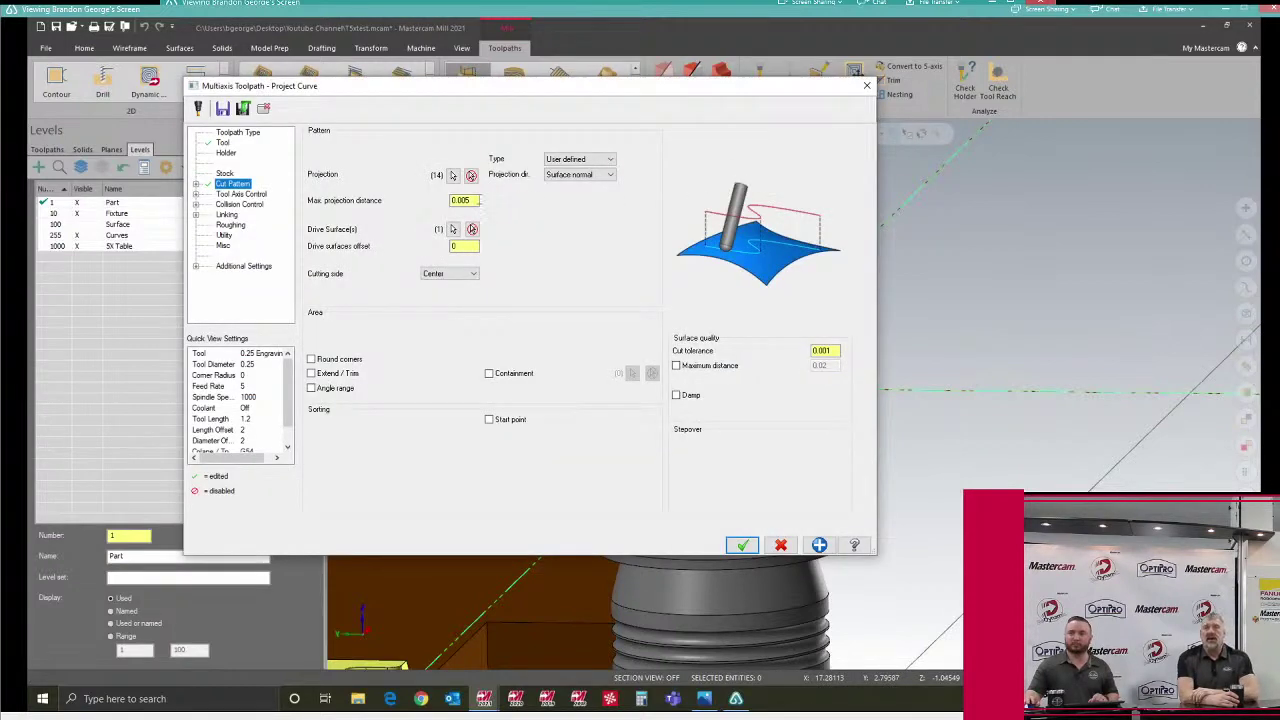
Step: Set the maximum projection distance to 2.0 and the drive surfaces offset to -0.005 in the cut pattern
left_click(475, 200)
double_click(470, 200)
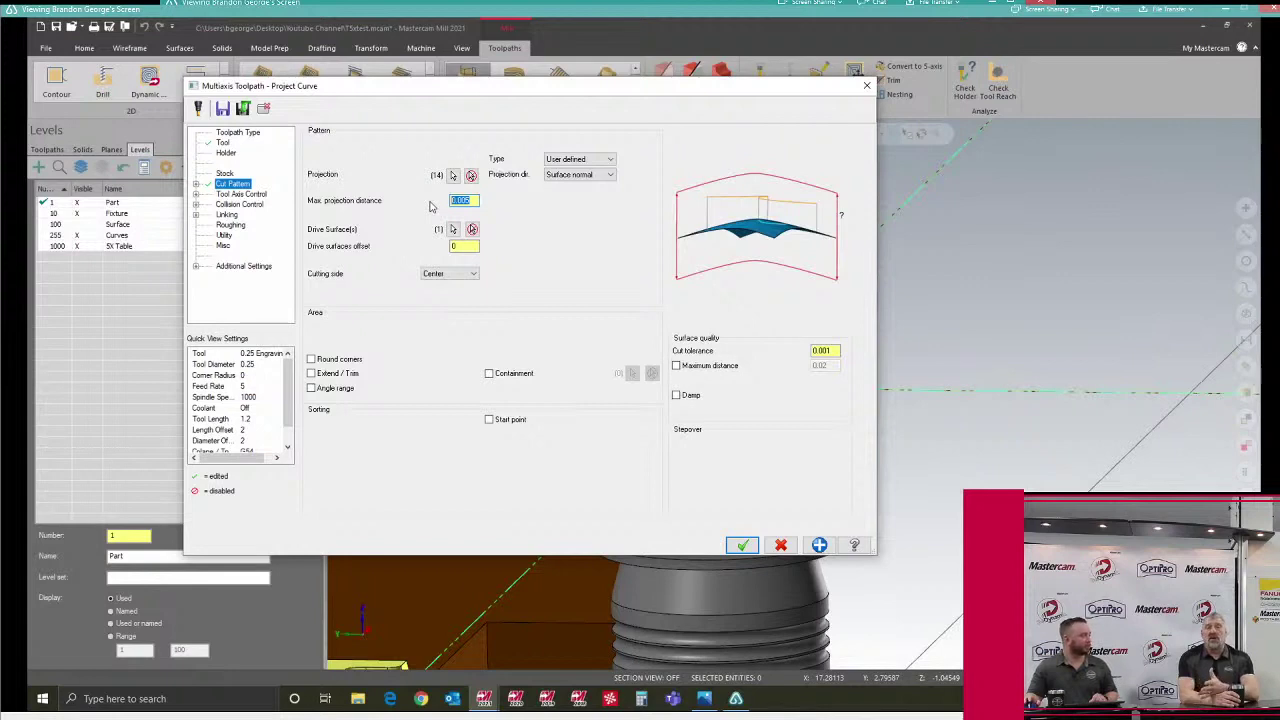
type("2")
key("Tab")
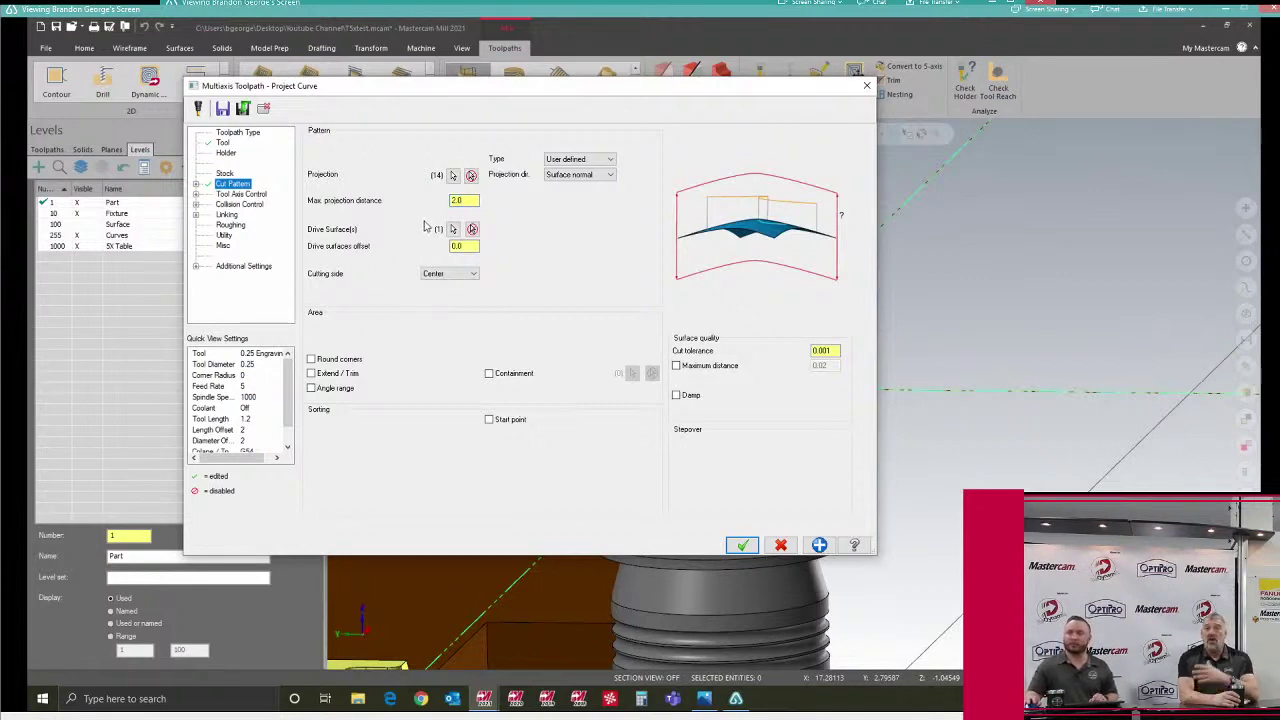
double_click(467, 245)
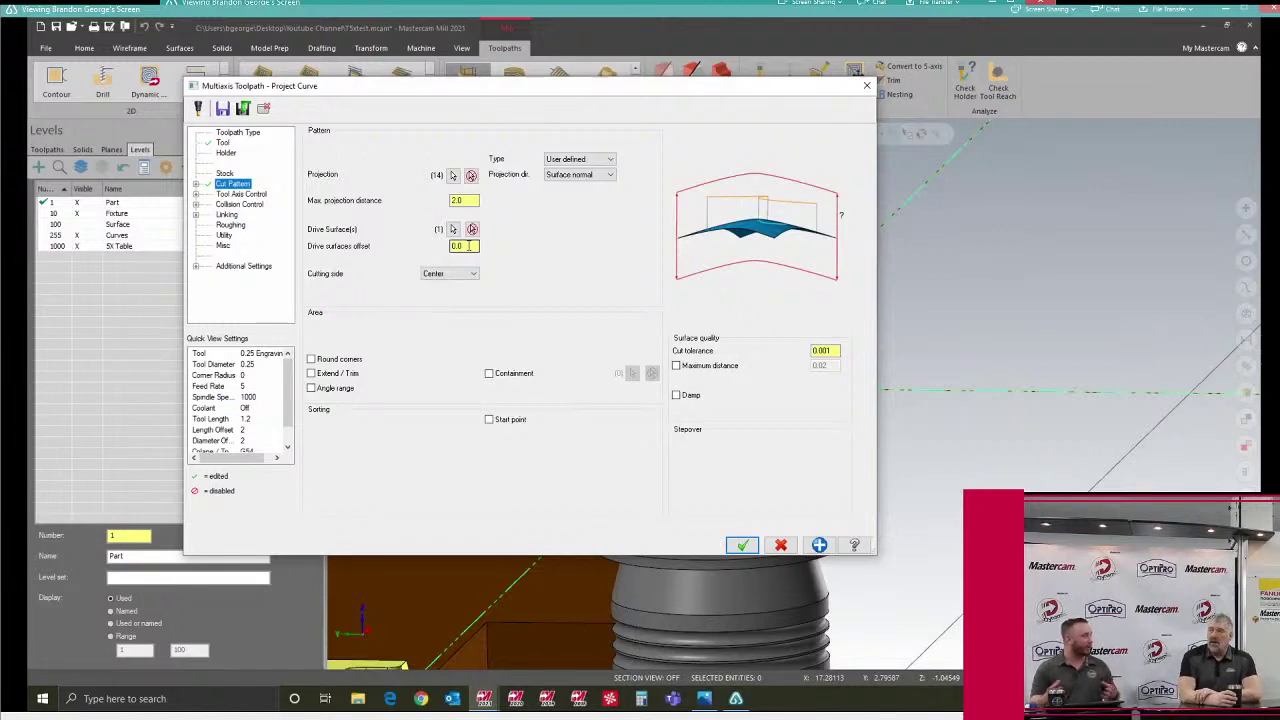
left_click(465, 246)
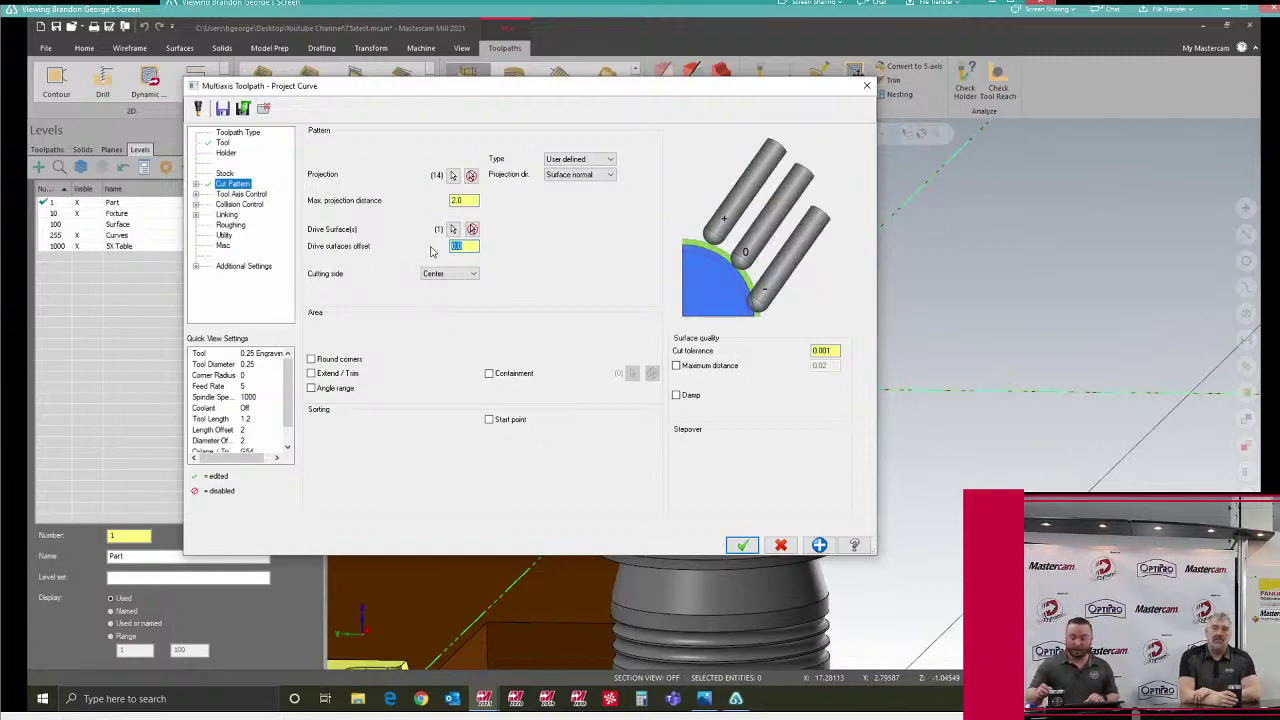
type("-")
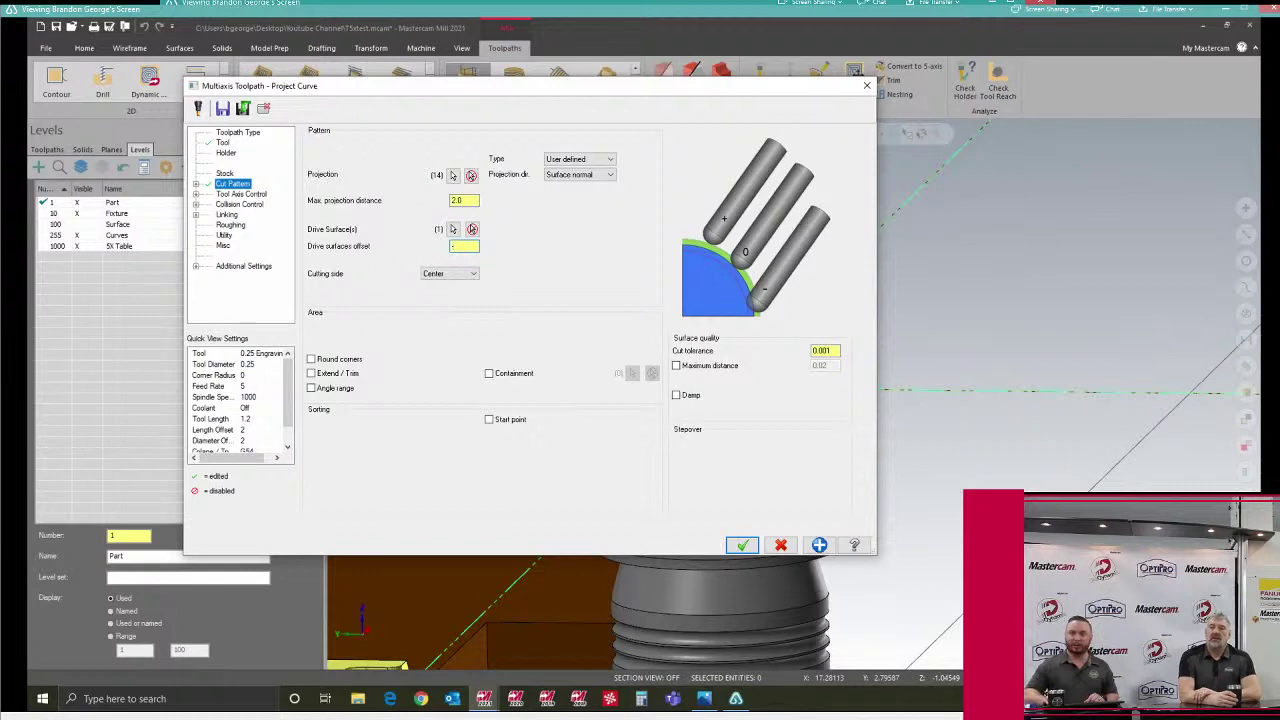
type("0.005")
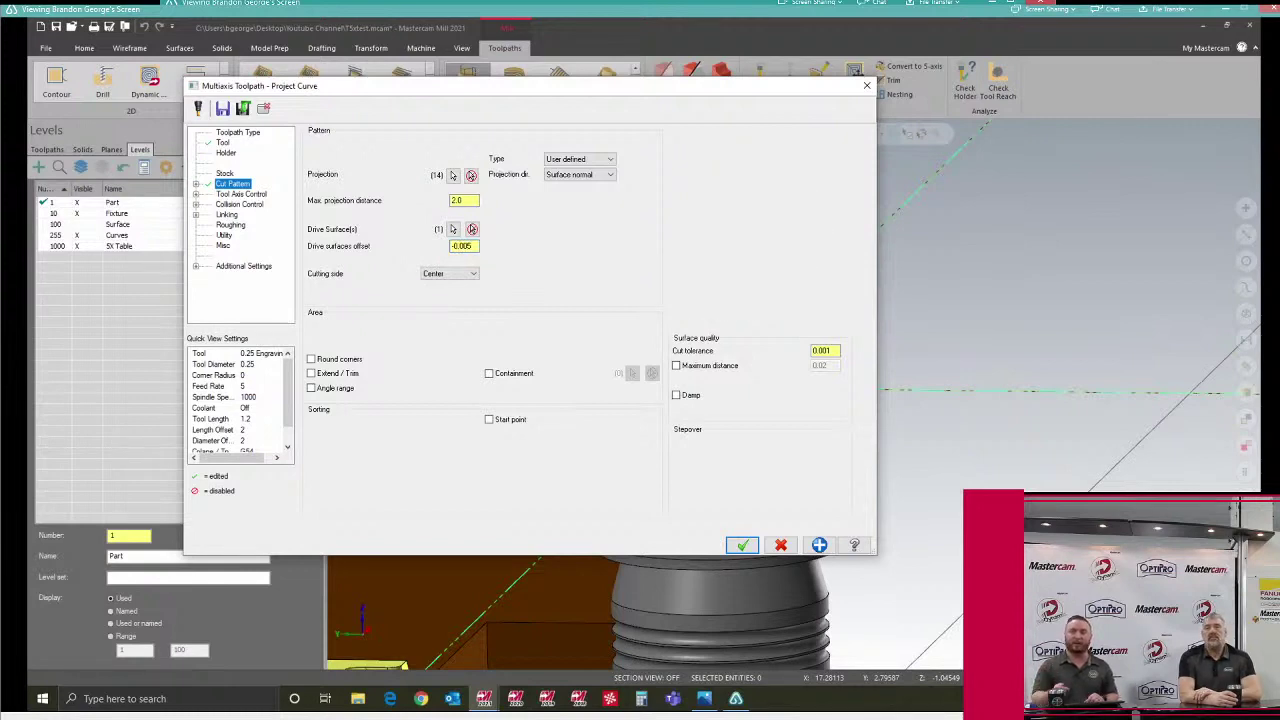
Step: Keep the cutting side at Center and the output format at 5 Axis, and set the tool axis control to Surface
left_click(449, 279)
left_click(451, 277)
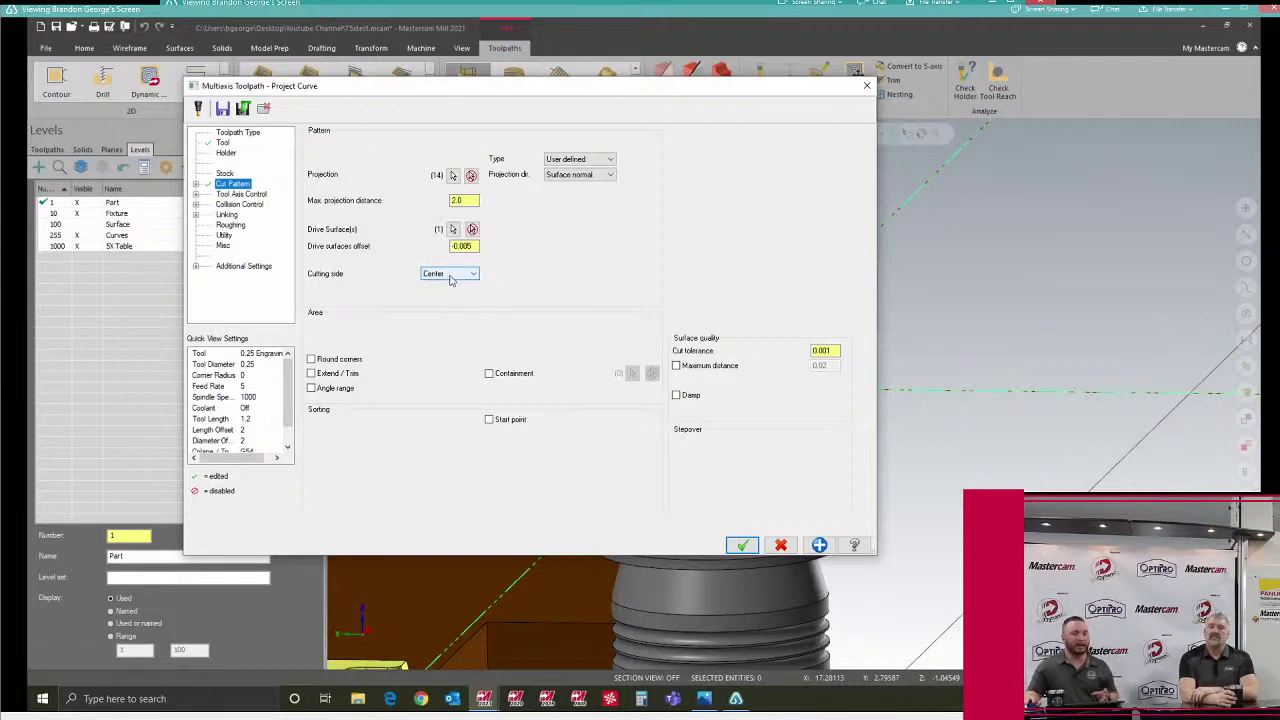
left_click(244, 194)
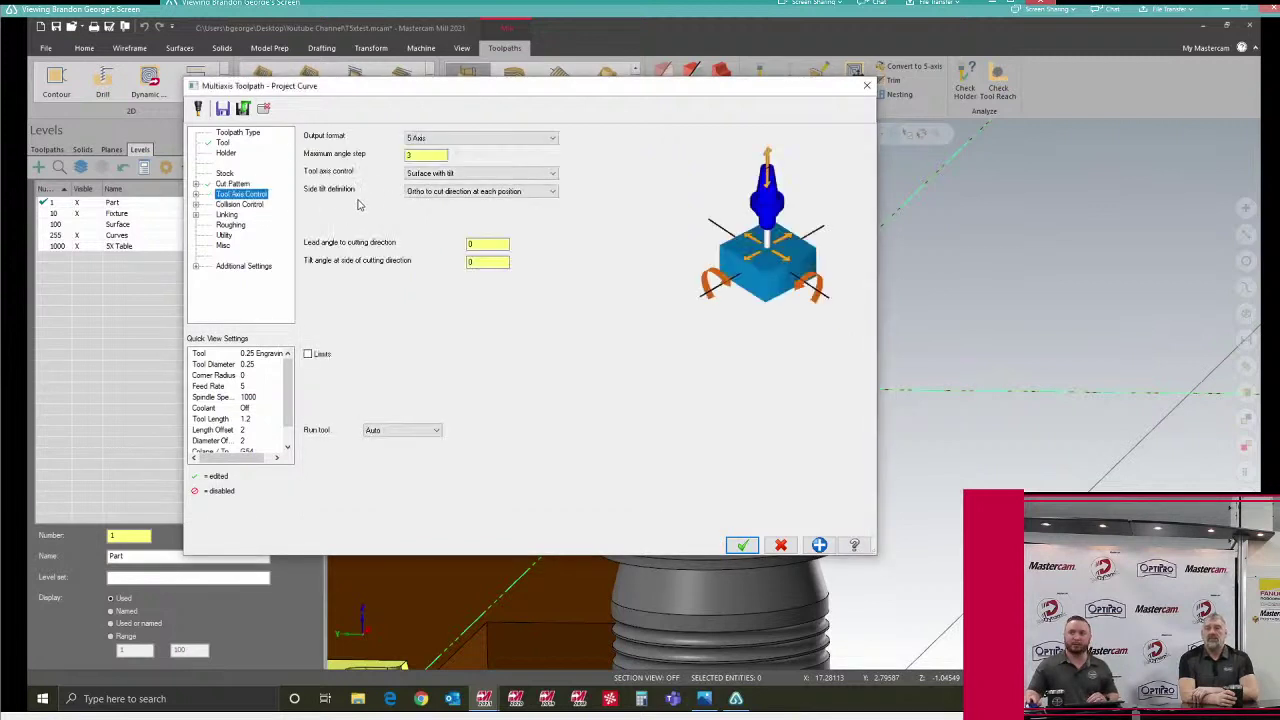
left_click(455, 139)
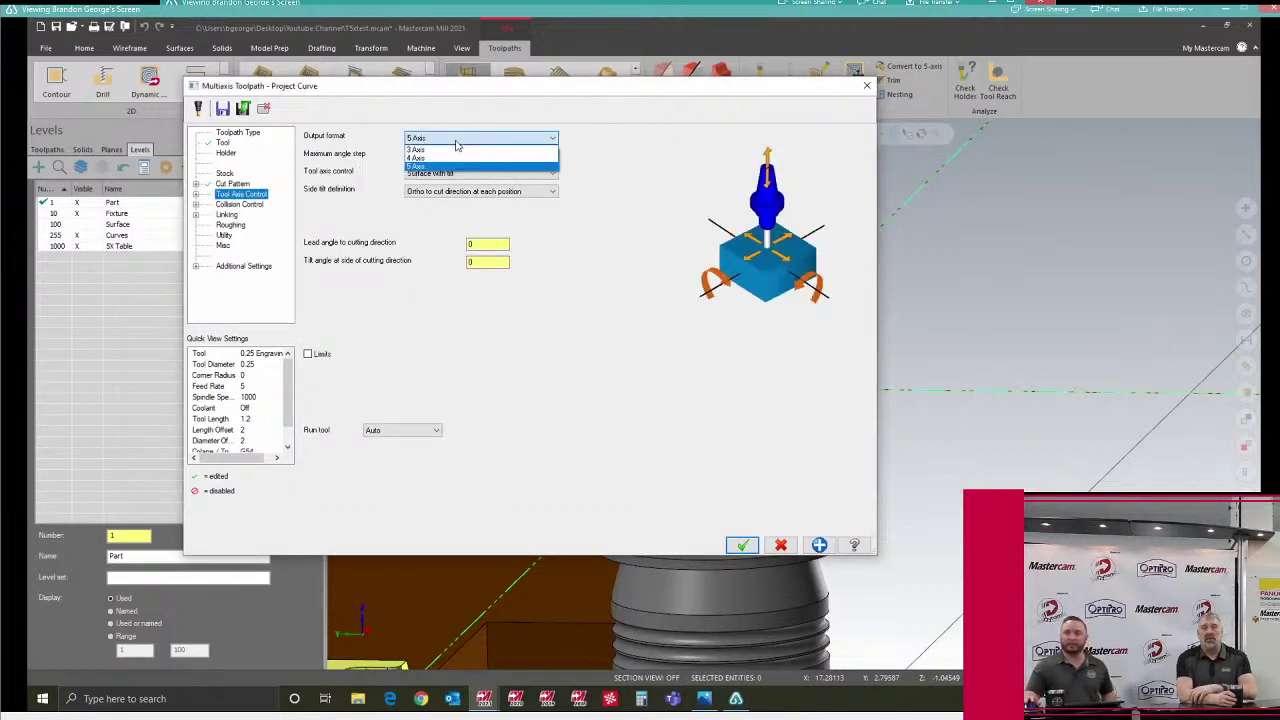
left_click(438, 167)
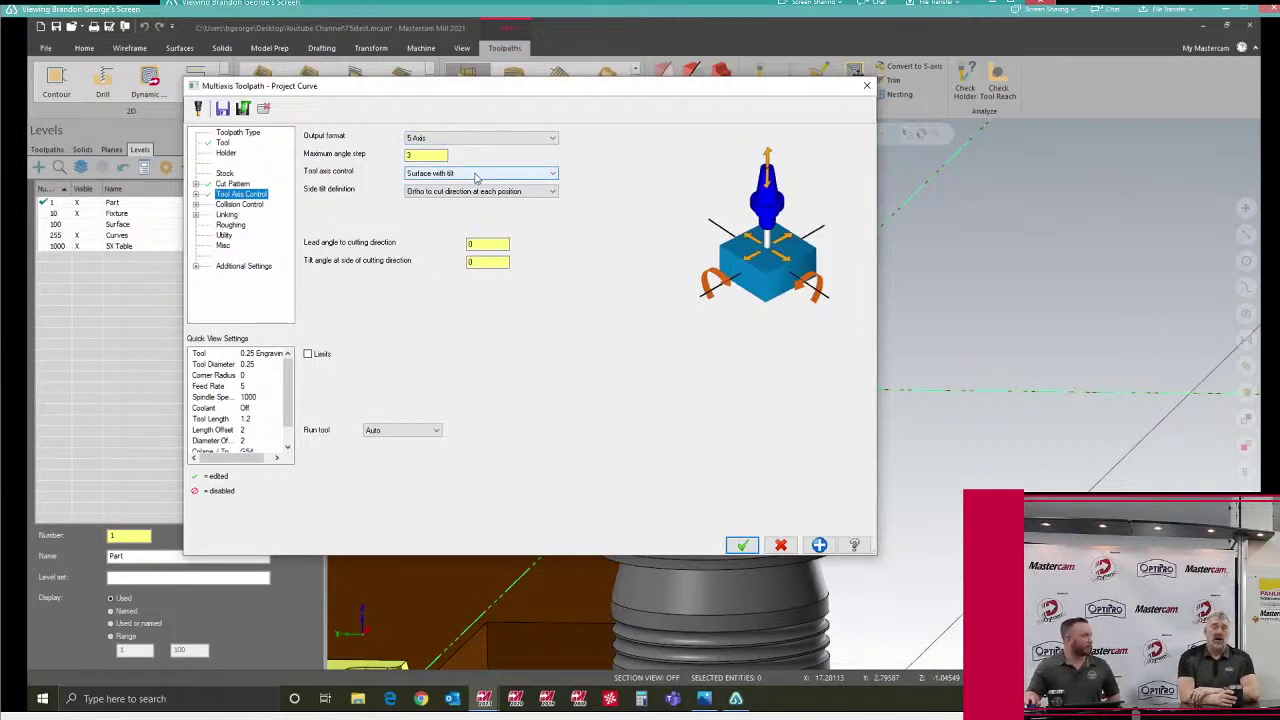
left_click(476, 176)
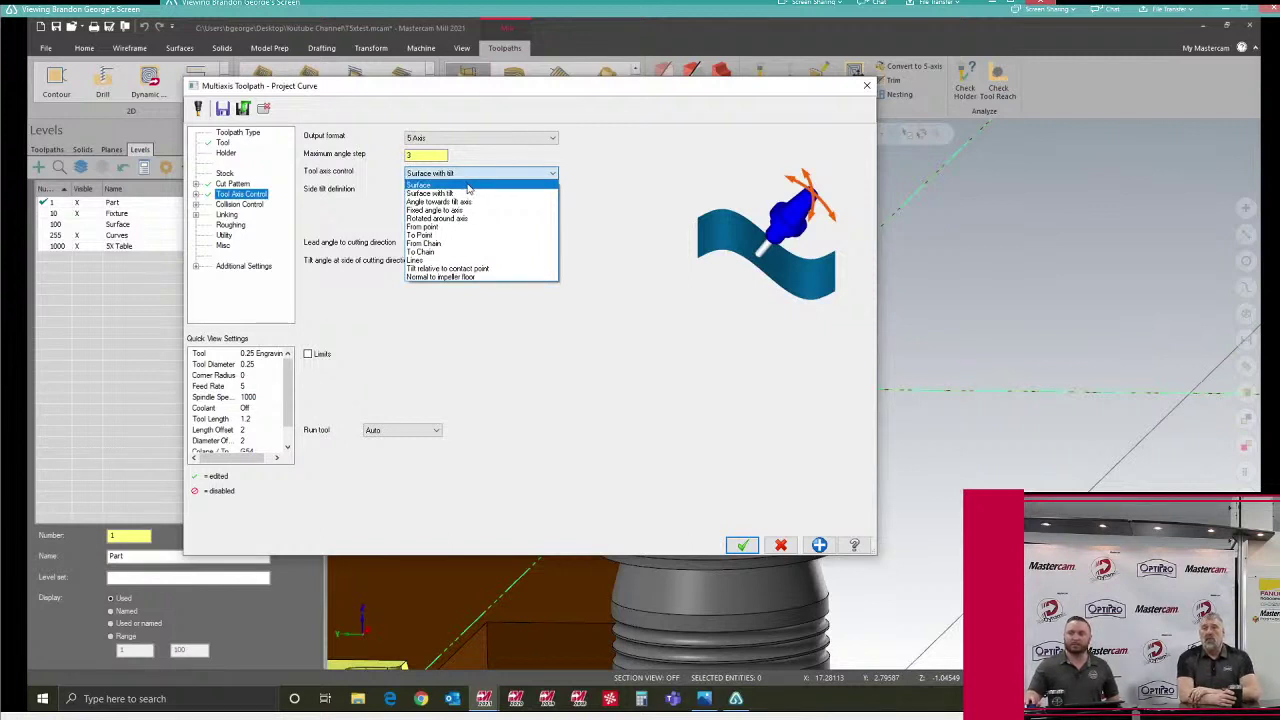
left_click(467, 186)
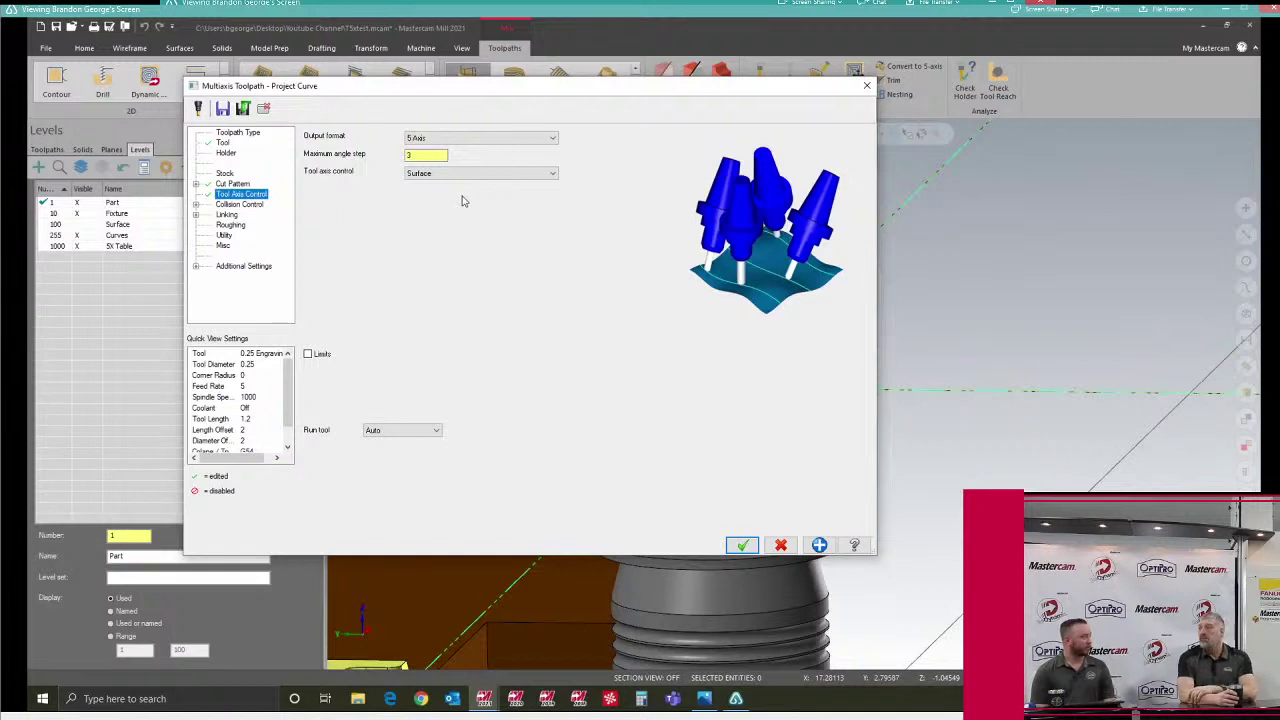
left_click(489, 139)
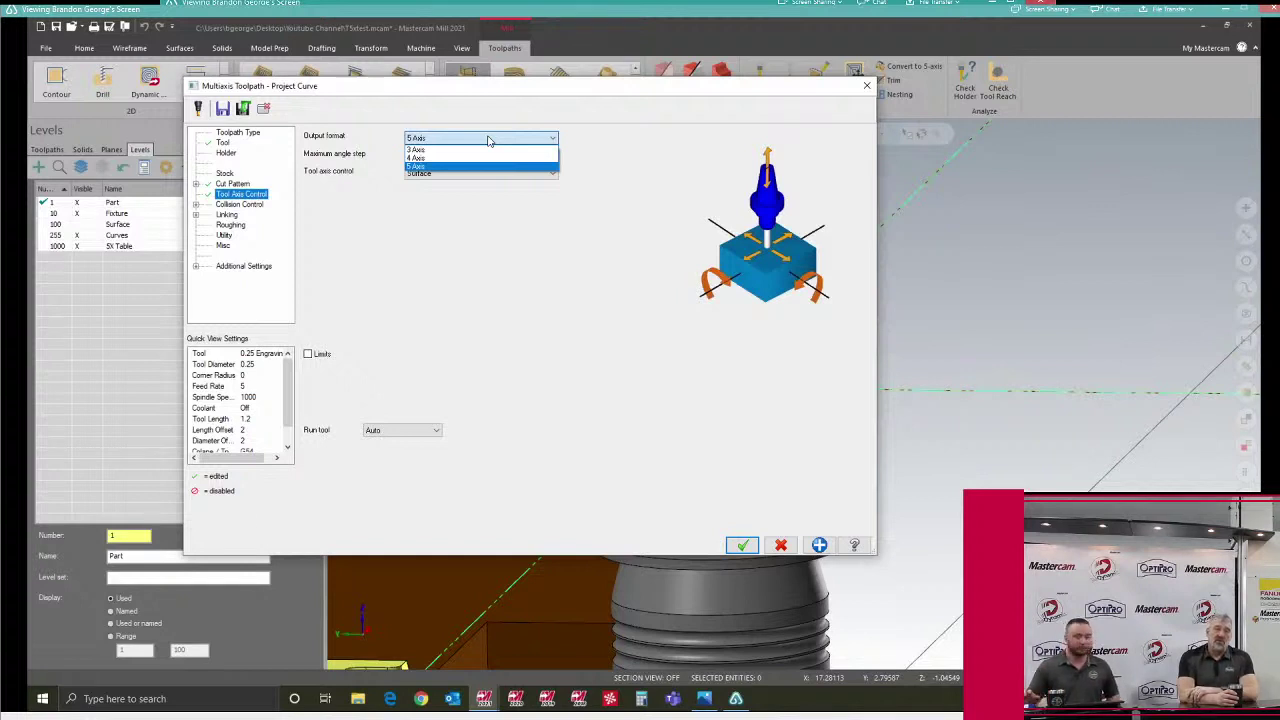
left_click(488, 140)
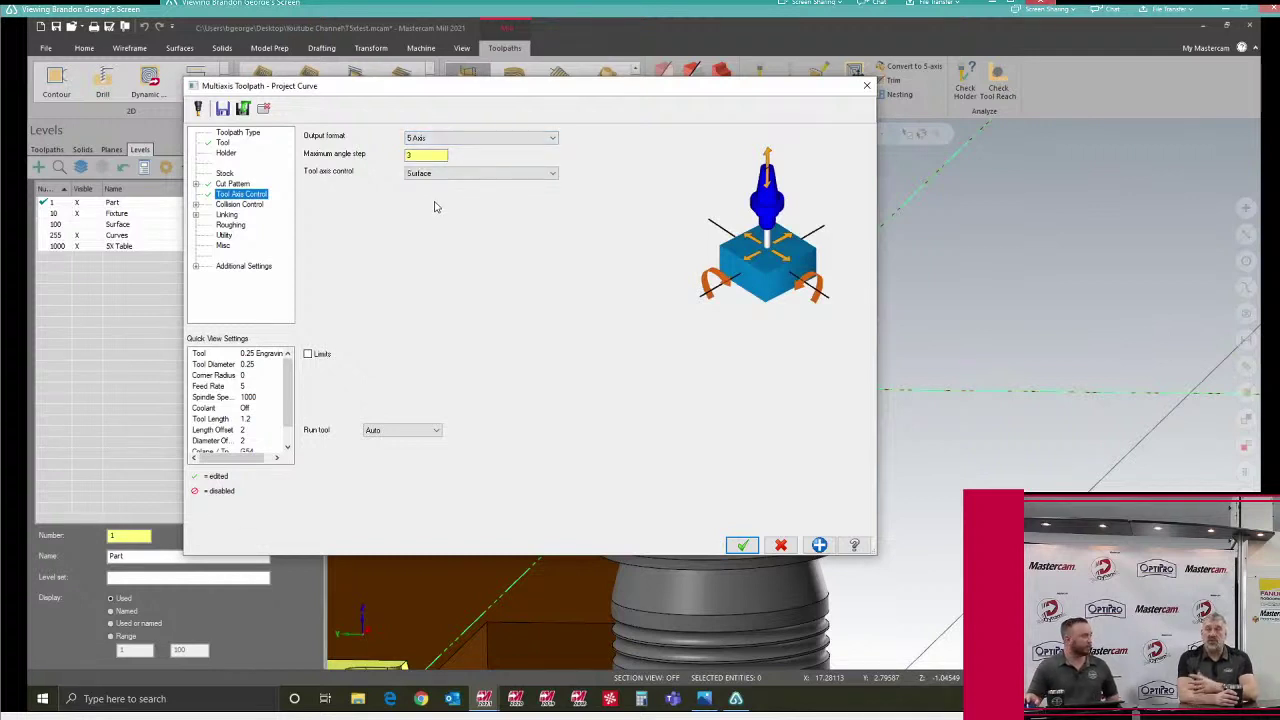
Step: Disable the first collision check, set first entry to Approach from rapid distance and last exit to Retract to rapid distance, and accept the toolpath
left_click(259, 210)
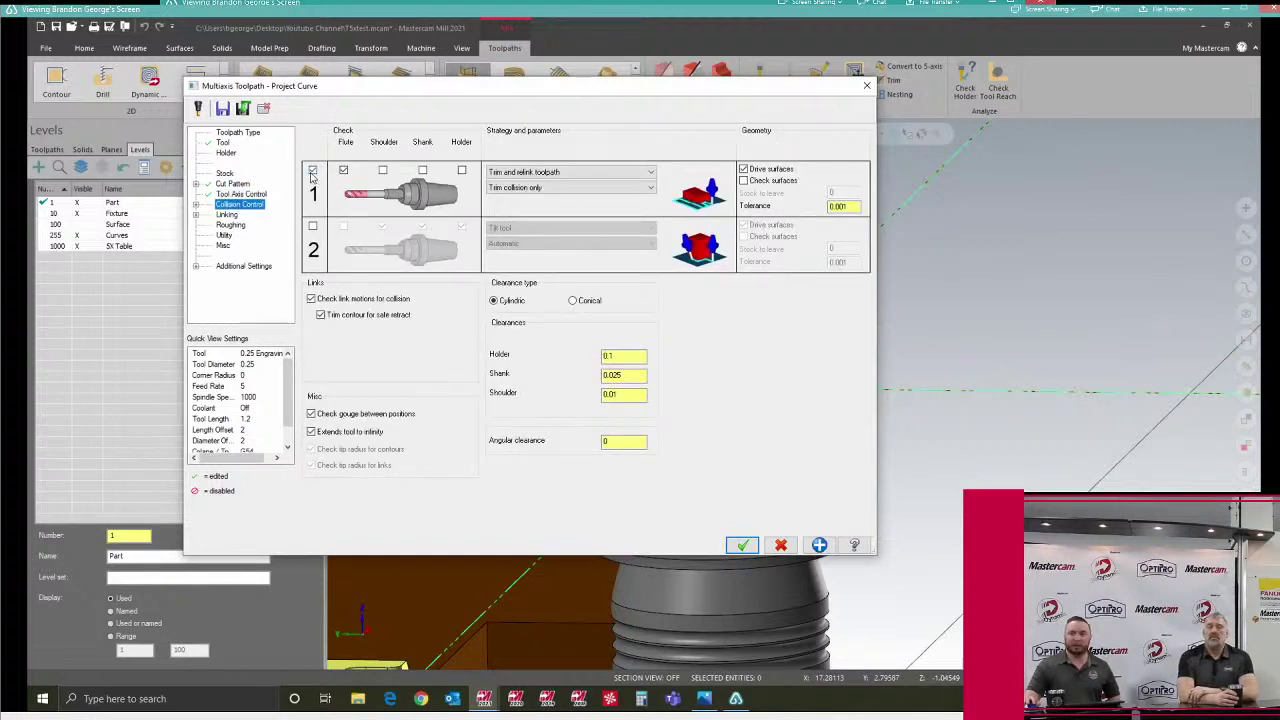
left_click(312, 171)
left_click(229, 215)
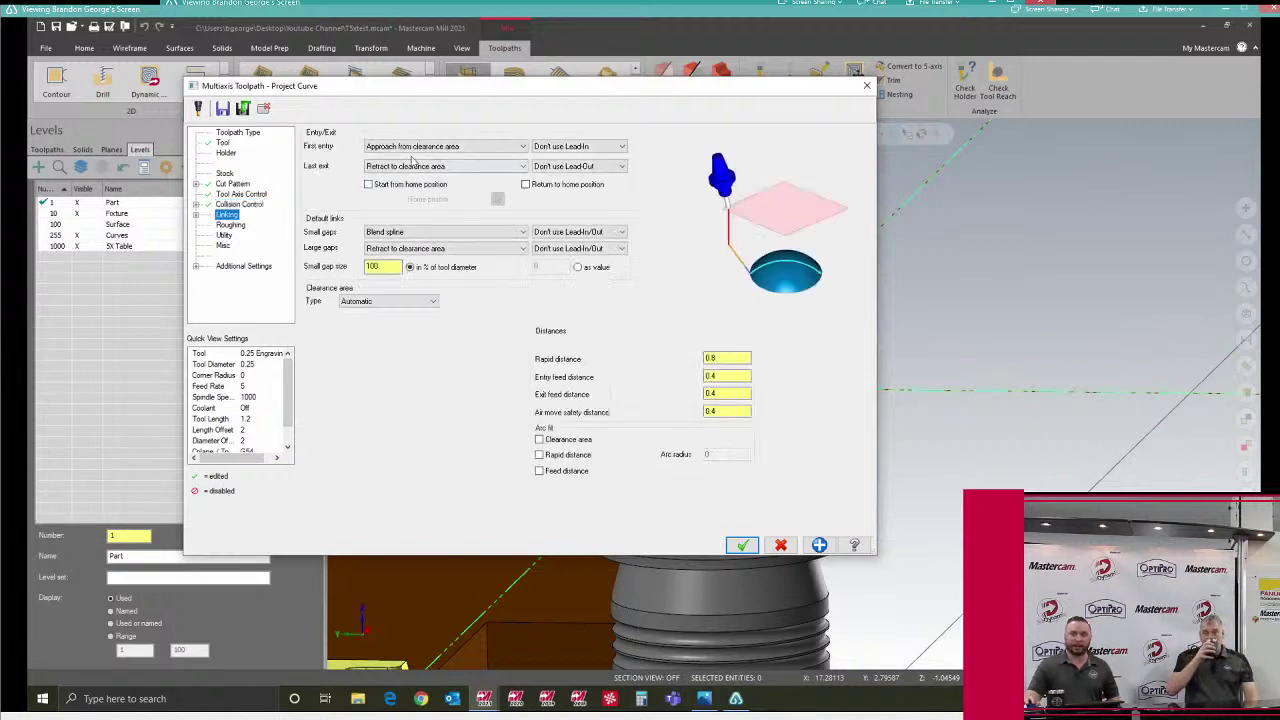
left_click(410, 148)
left_click(406, 166)
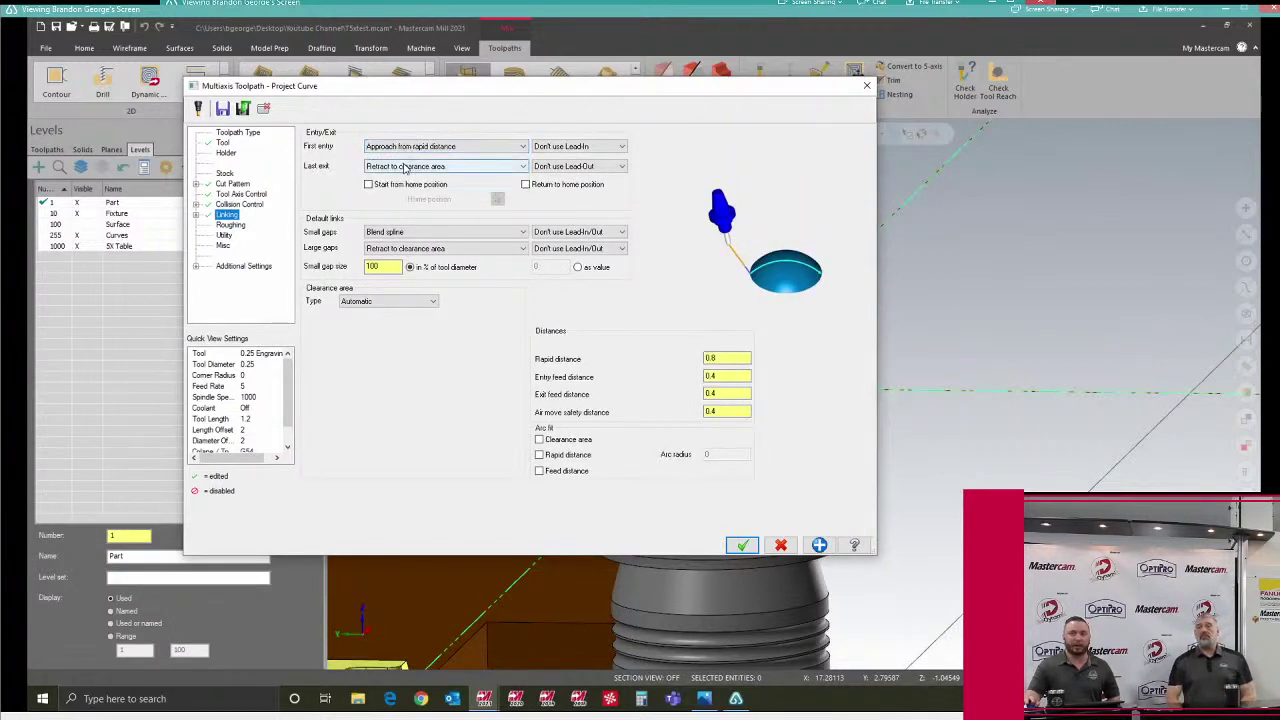
left_click(406, 167)
left_click(406, 187)
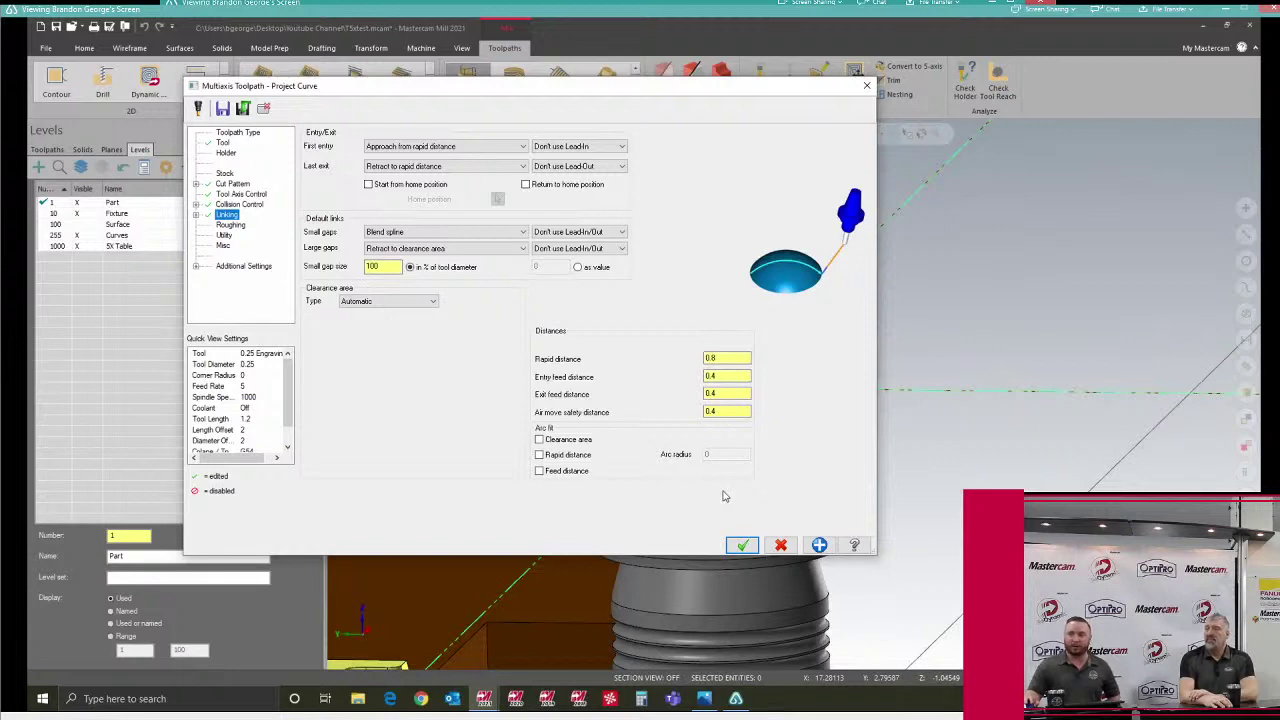
left_click(745, 544)
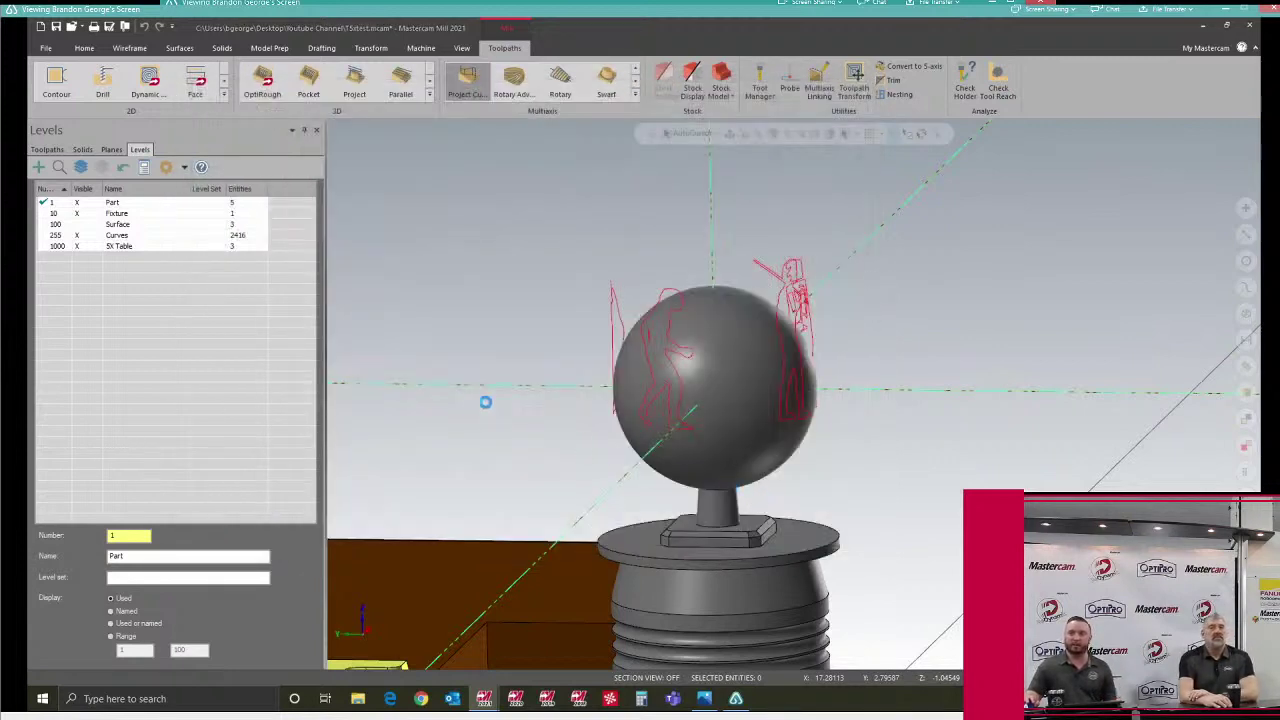
Step: Hide the Curves level and examine the silhouette toolpath around the sphere in wireframe, returning to shaded display at the end
left_click(88, 237)
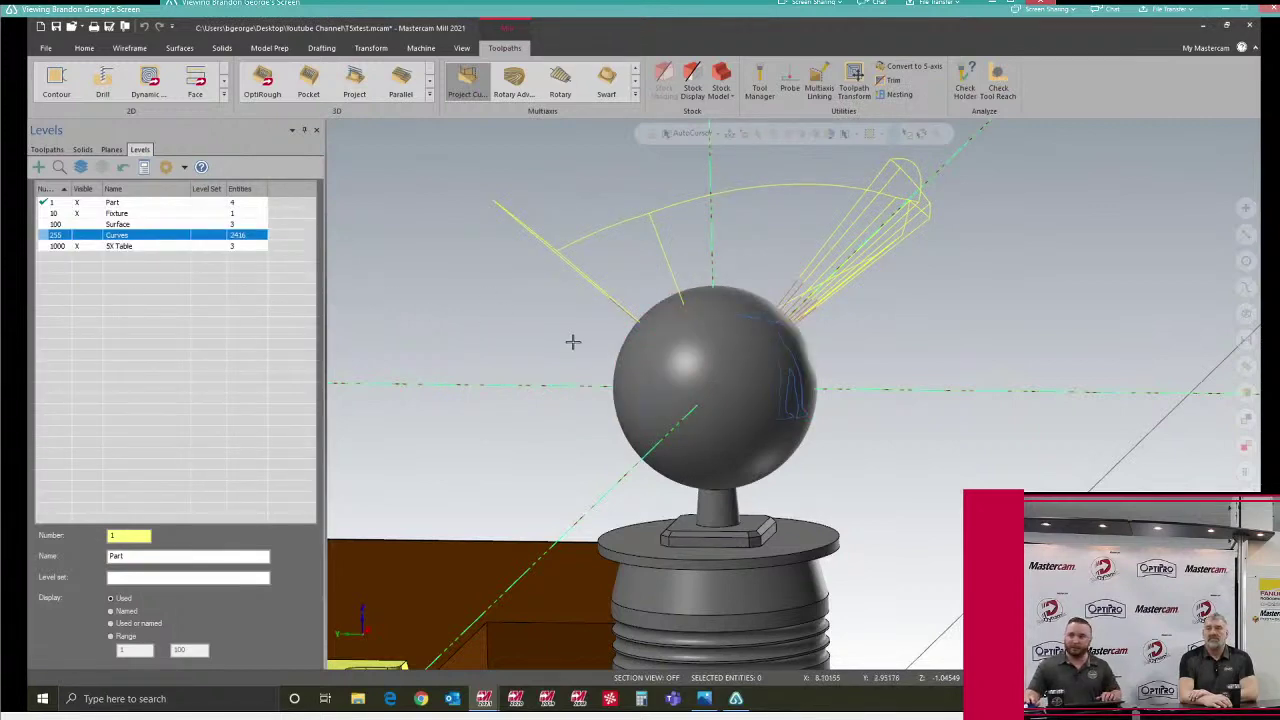
middle_click_drag(705, 368, 810, 366)
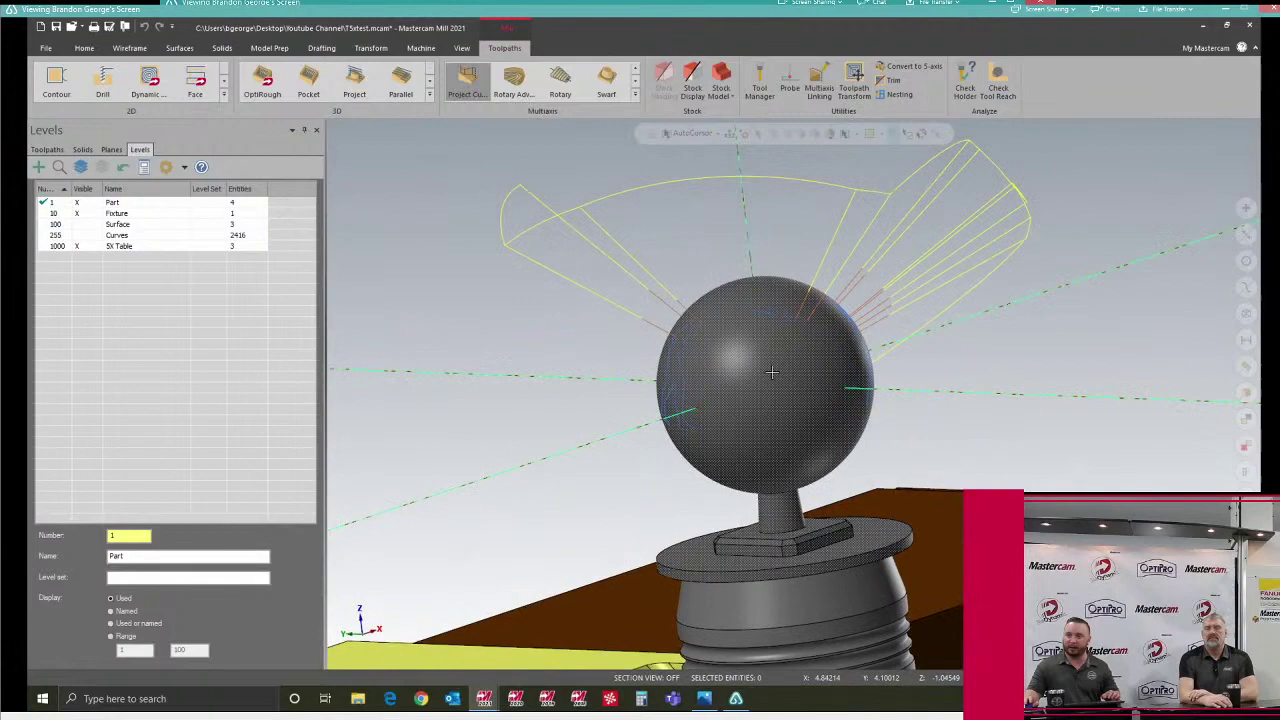
scroll(810, 366, "up", 4)
key("alt+s")
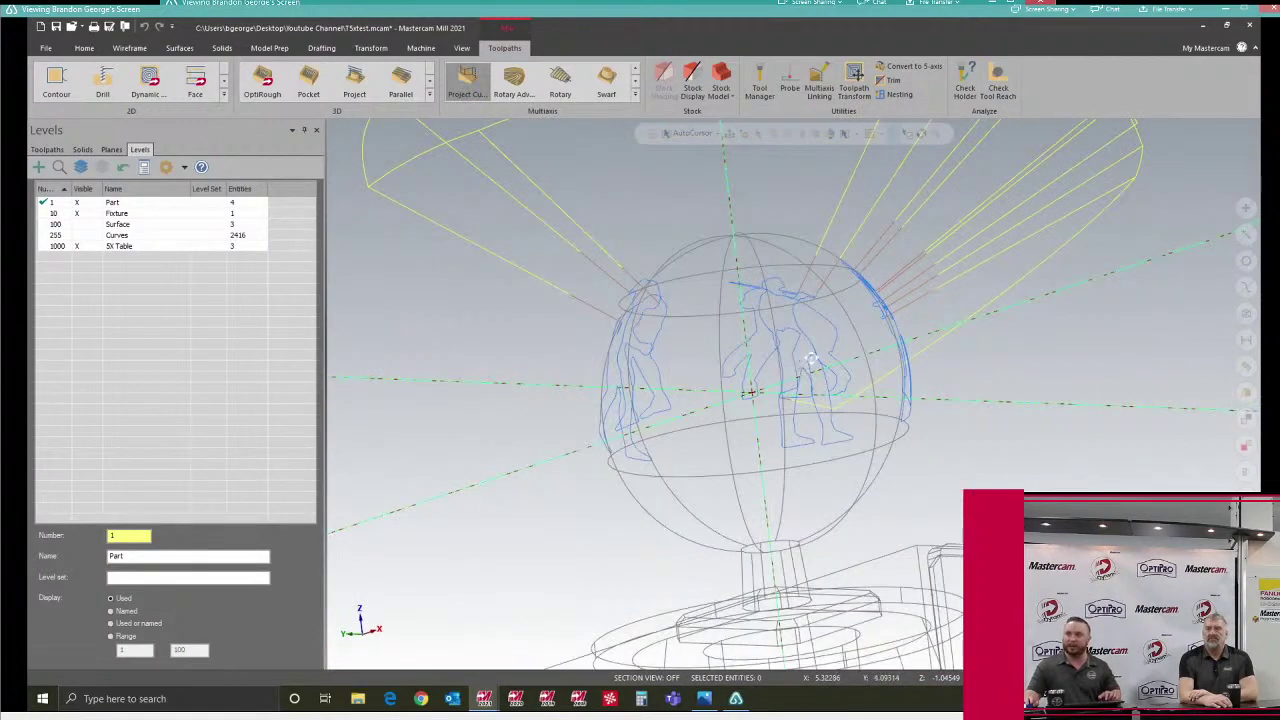
mouse_move(810, 364)
middle_mouse_down()
mouse_move(735, 377)
mouse_move(702, 358)
mouse_move(736, 330)
middle_mouse_up()
scroll(709, 343, "up", 4)
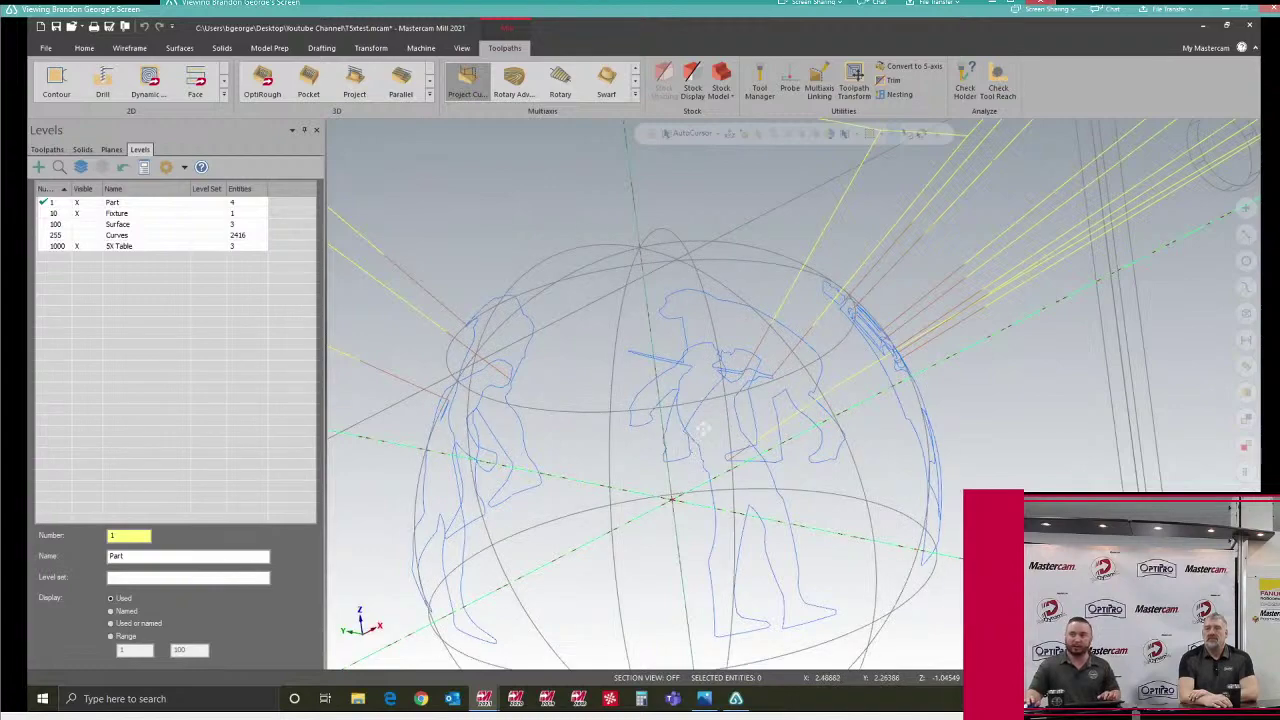
mouse_move(727, 390)
middle_mouse_down()
mouse_move(754, 380)
mouse_move(709, 385)
middle_mouse_up()
scroll(700, 366, "down", 4)
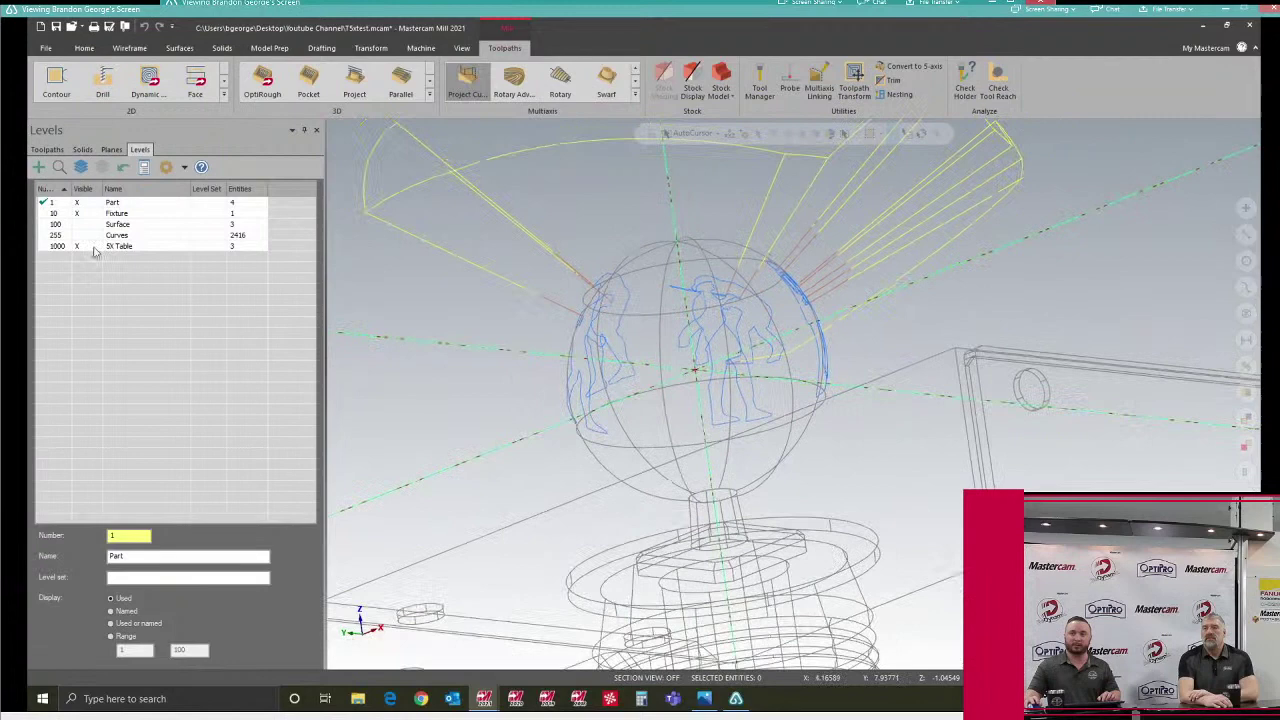
key("alt+s")
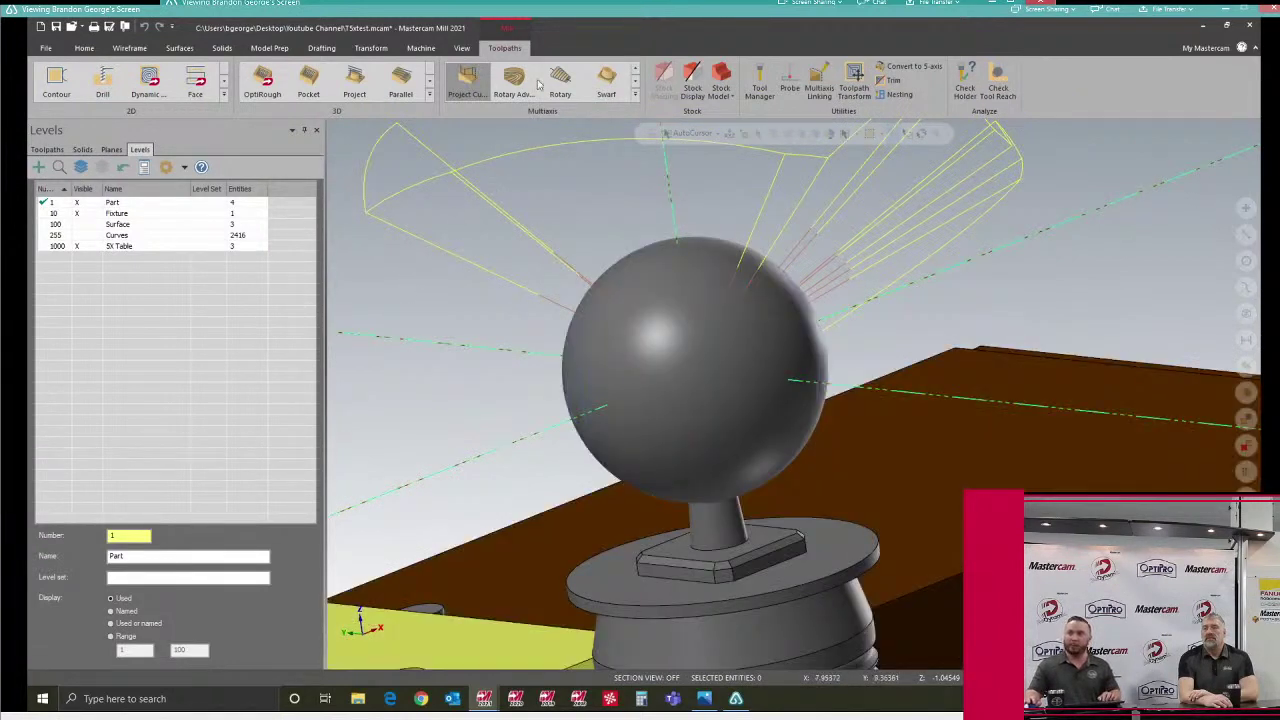
Step: Launch the machine simulation for the Project Curve toolpath and bring the whole machine into view
left_click(421, 49)
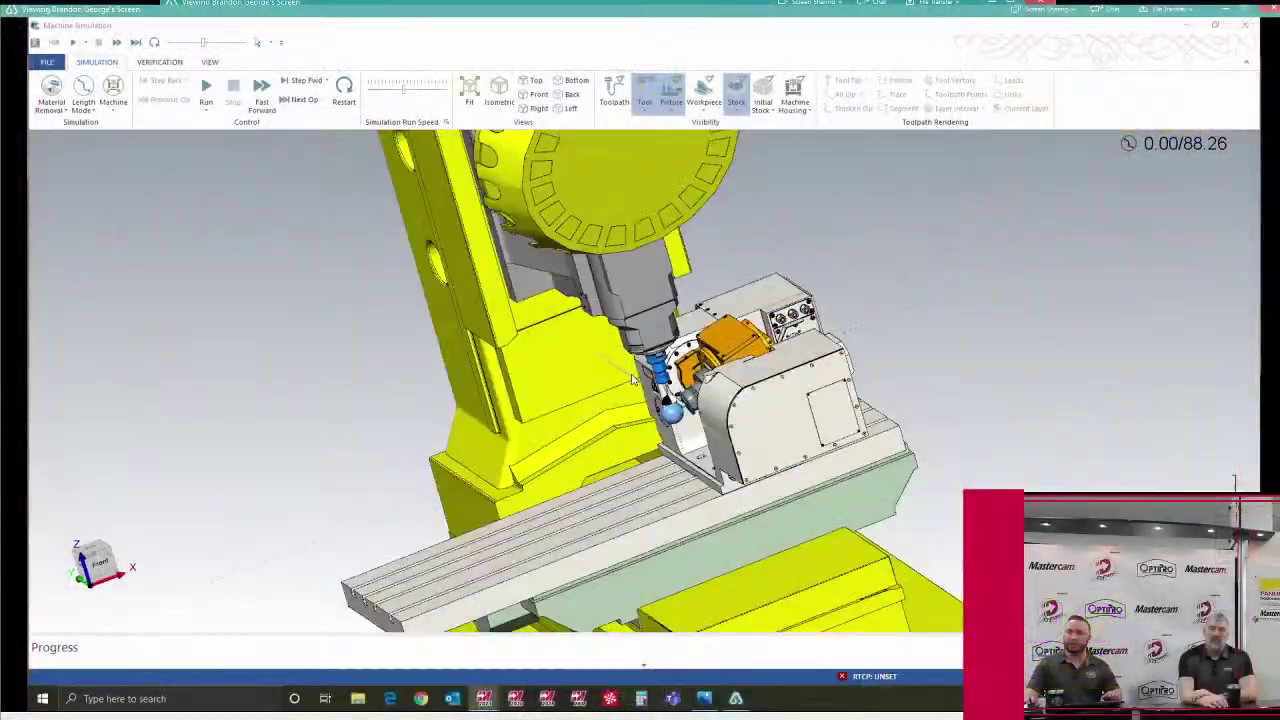
scroll(633, 378, "down", 5)
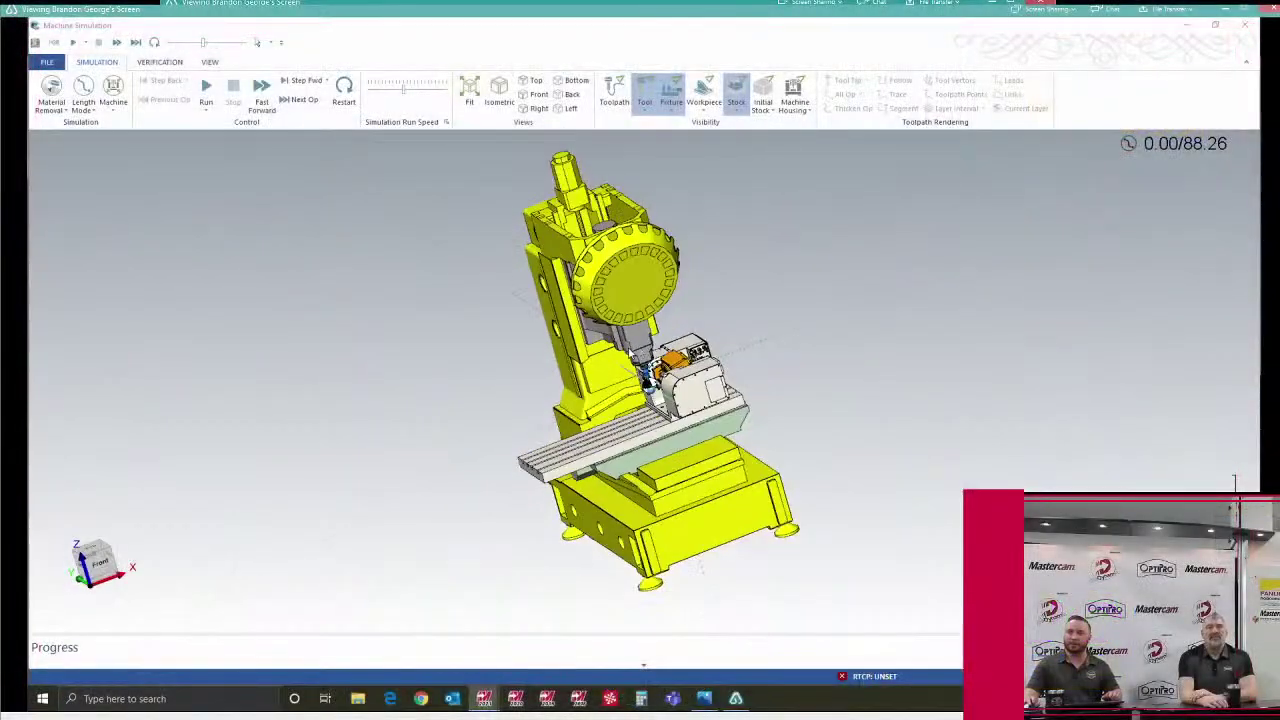
middle_click_drag(700, 230, 723, 203)
Step: Show the machine housing to look at the full enclosure, and hide it again
left_click(796, 92)
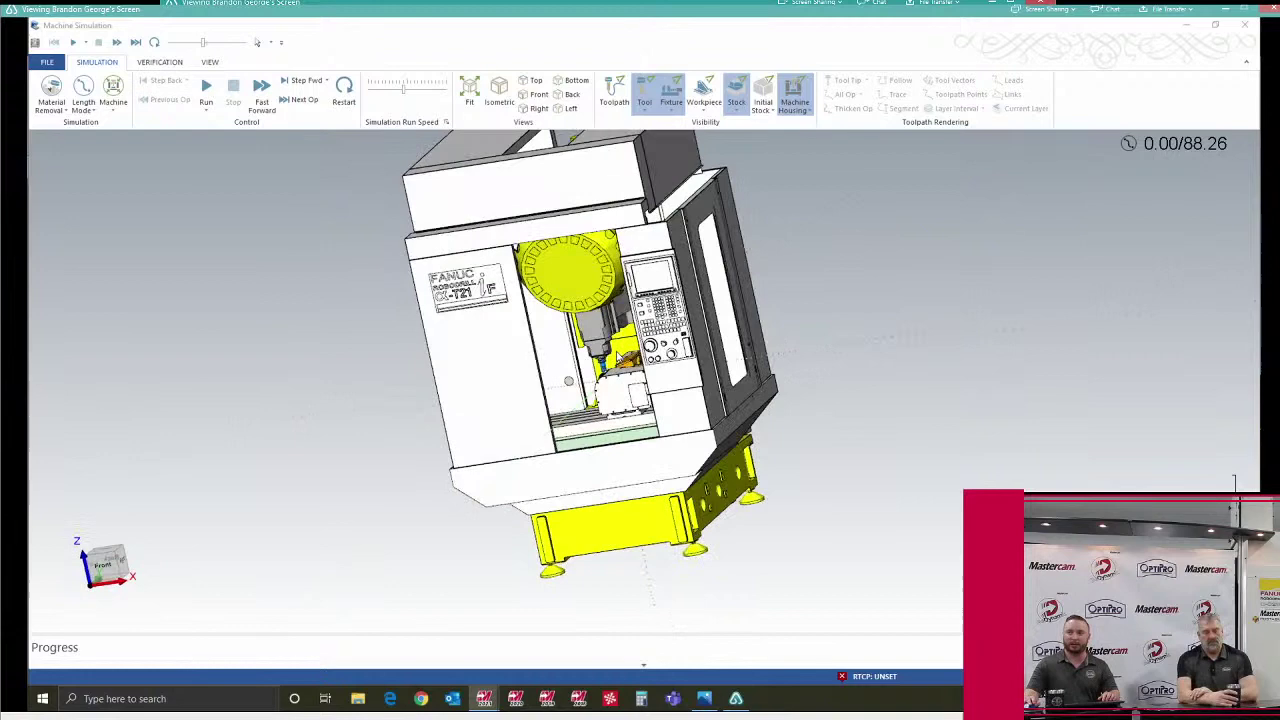
left_click(783, 112)
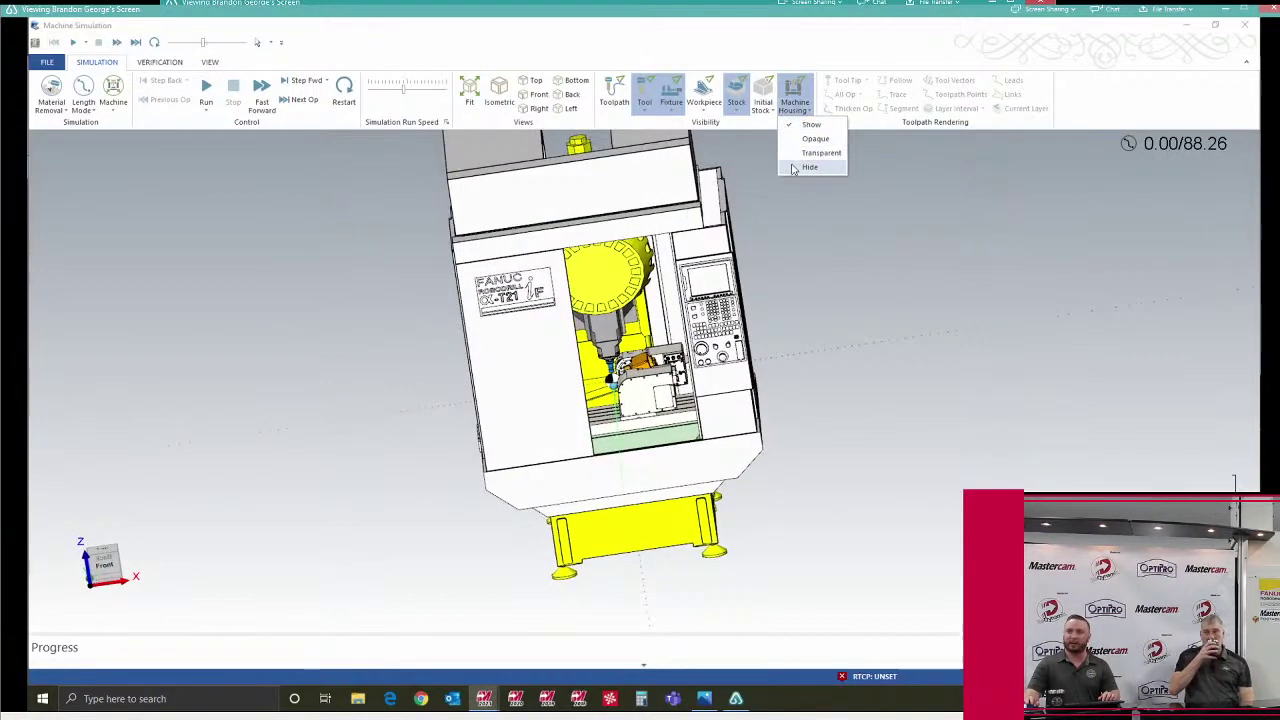
left_click(800, 165)
Step: Lower the simulation run speed slightly and run the simulation to watch the engraving bit on the sphere up close
scroll(660, 408, "up", 3)
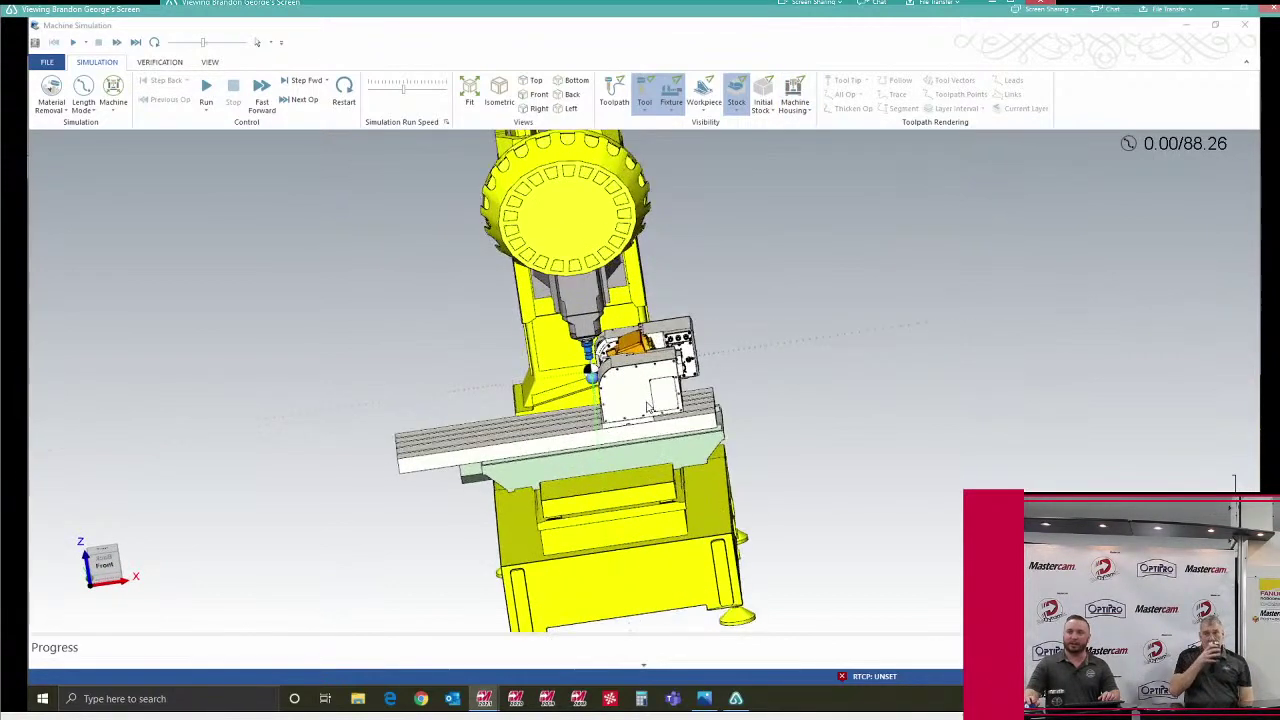
scroll(648, 407, "up", 5)
middle_click_drag(648, 407, 680, 358)
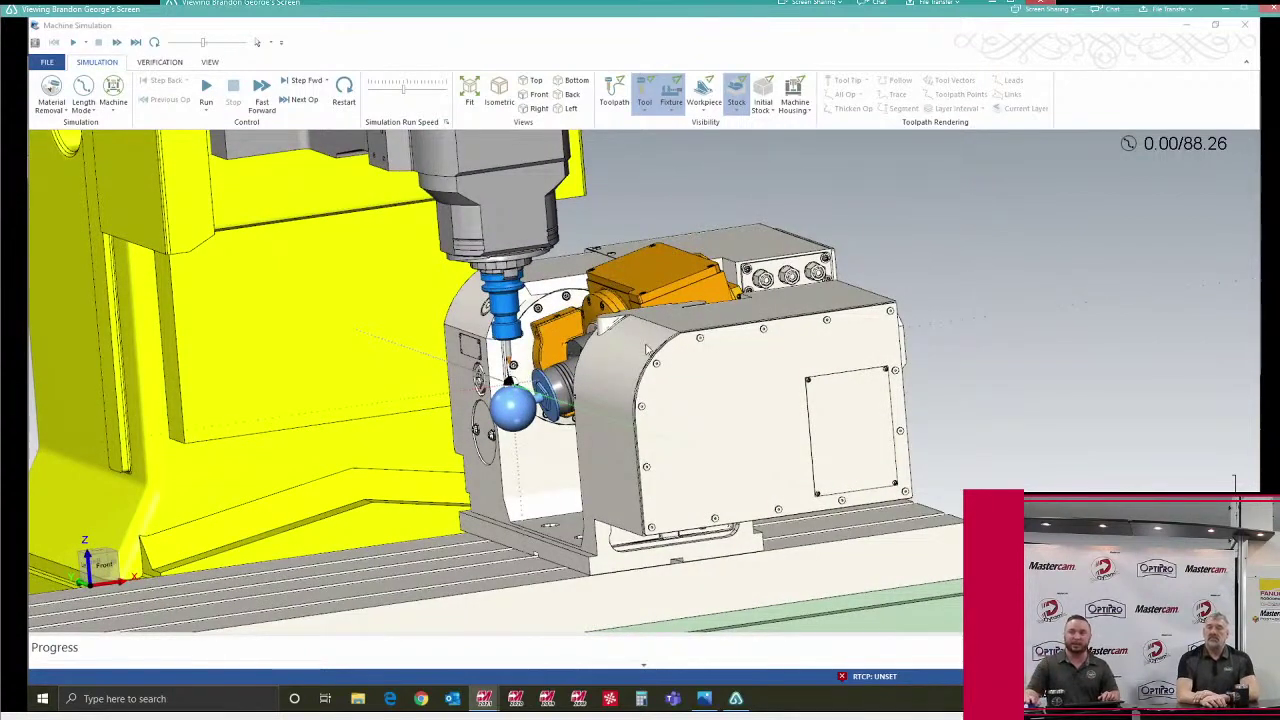
left_click(396, 92)
left_click(212, 92)
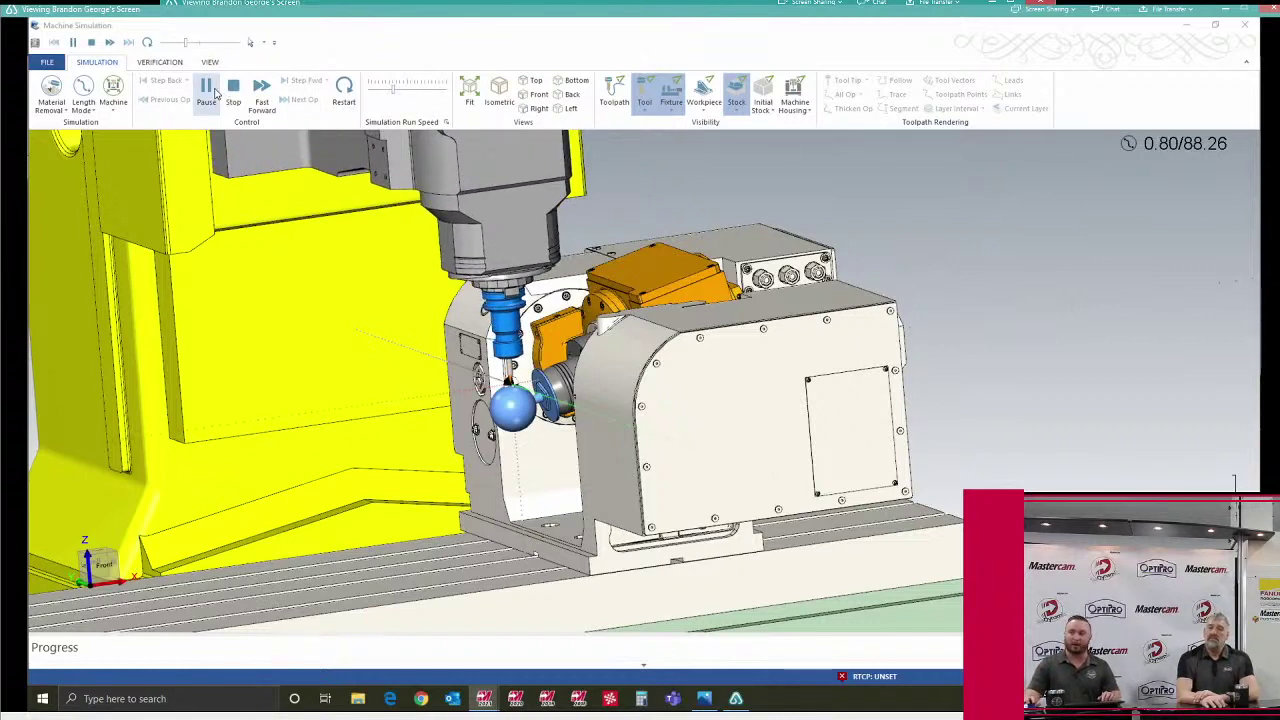
scroll(651, 419, "up", 3)
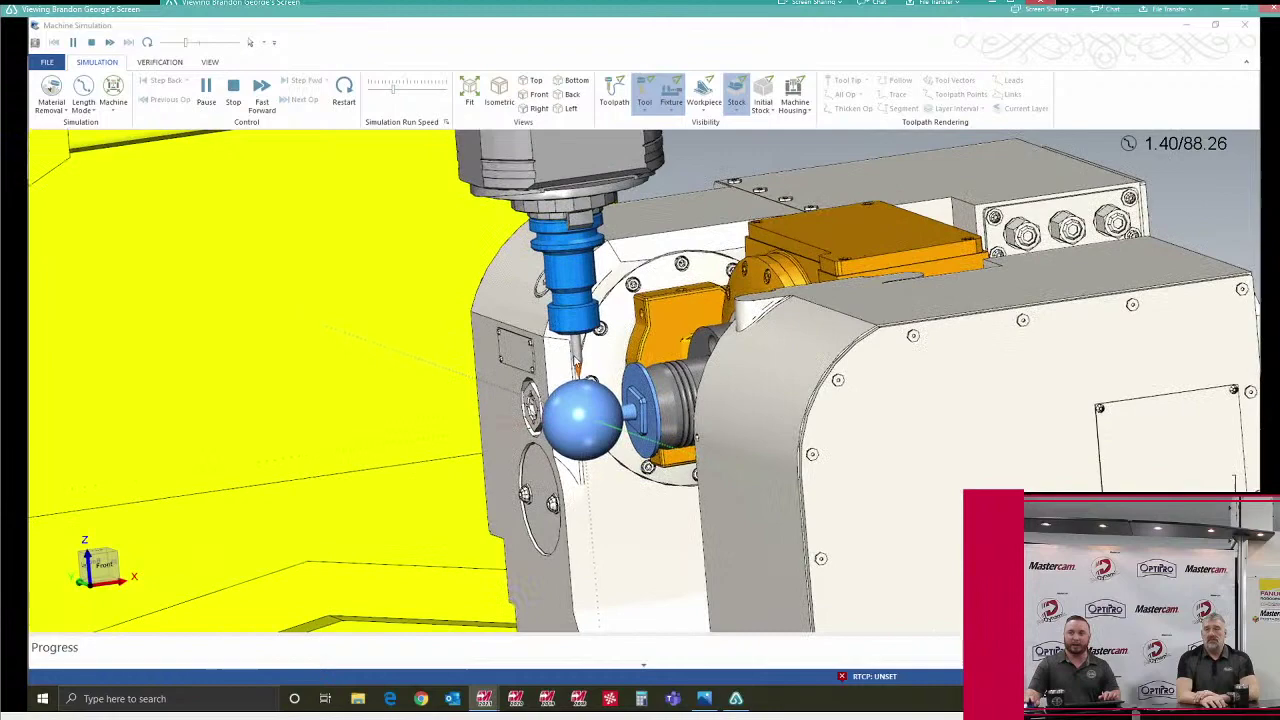